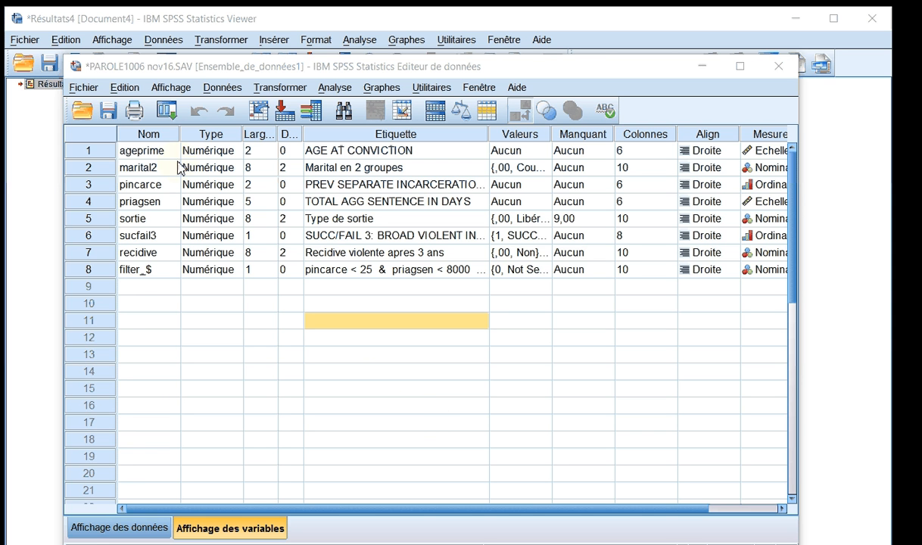
Step: Review the definitions of the ageprime, pincarce, priagsen and recidive variables
left_click(85, 151)
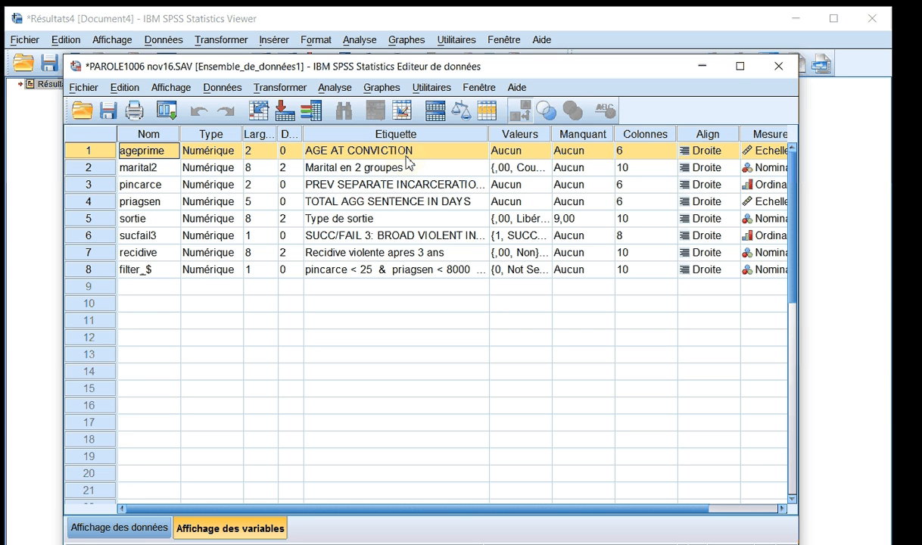
left_click(110, 189)
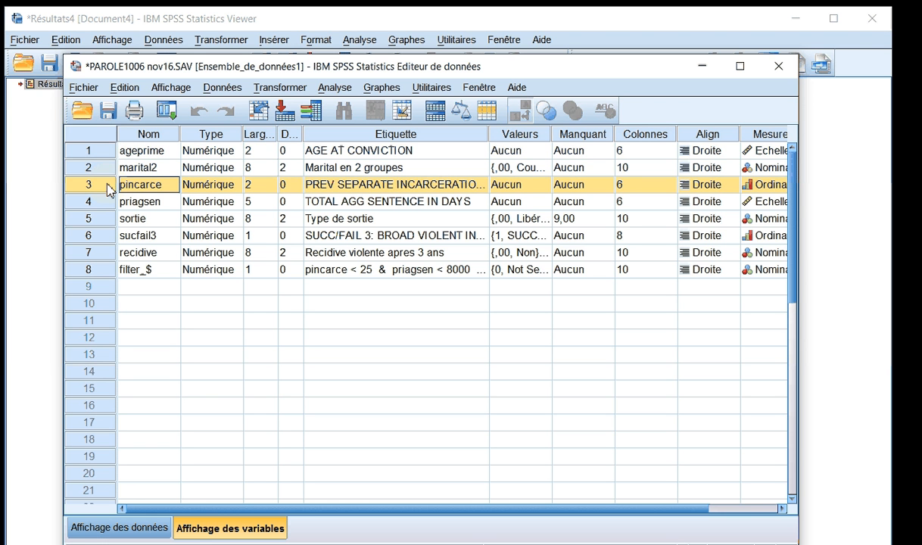
left_click(99, 207)
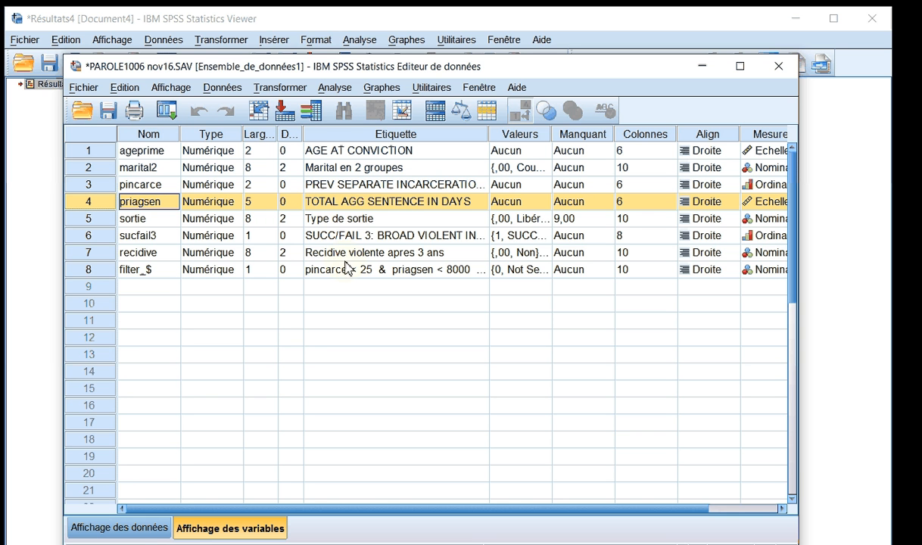
left_click(106, 256)
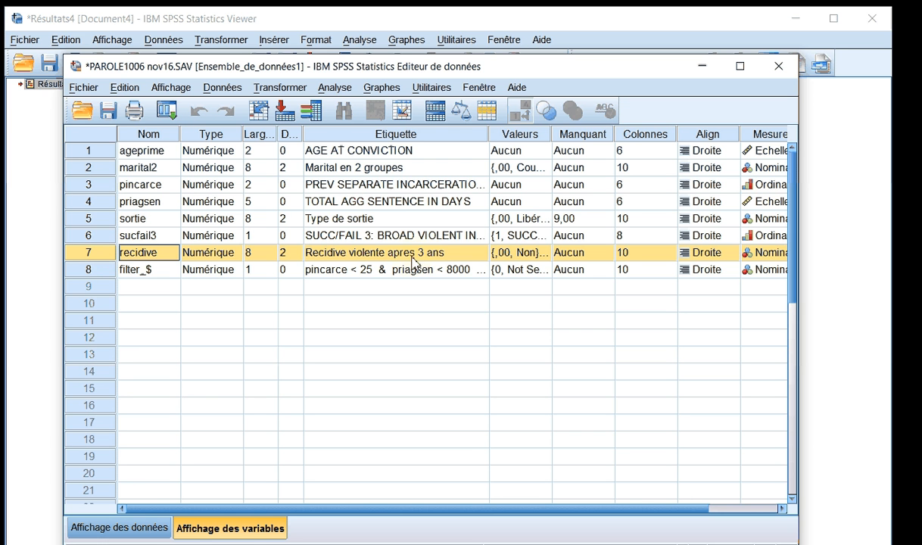
Step: Set up a reset Effectifs (frequencies) analysis with the AGE AT CONVICTION, PREV SEPARATE INCARCERATION PERIODS and TOTAL AGG SENTENCE IN DAYS variables
left_click(335, 88)
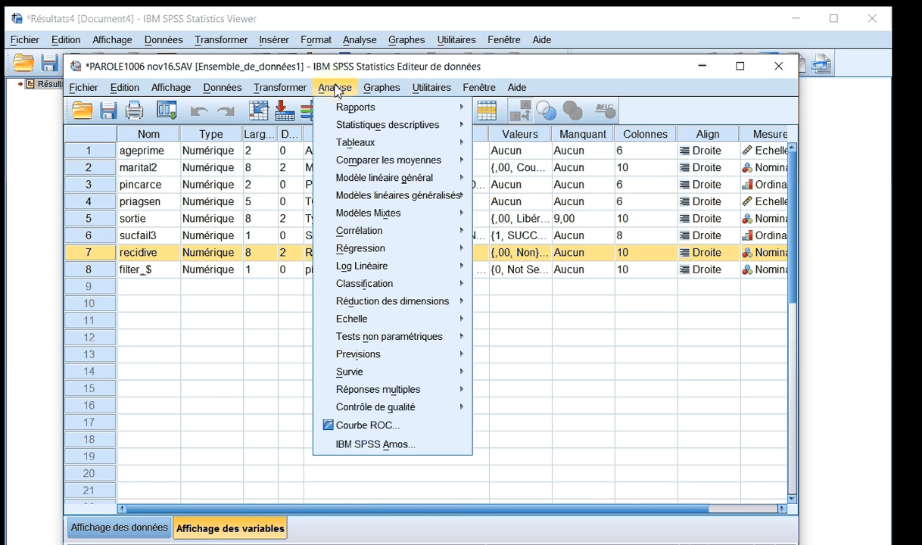
mouse_move(363, 126)
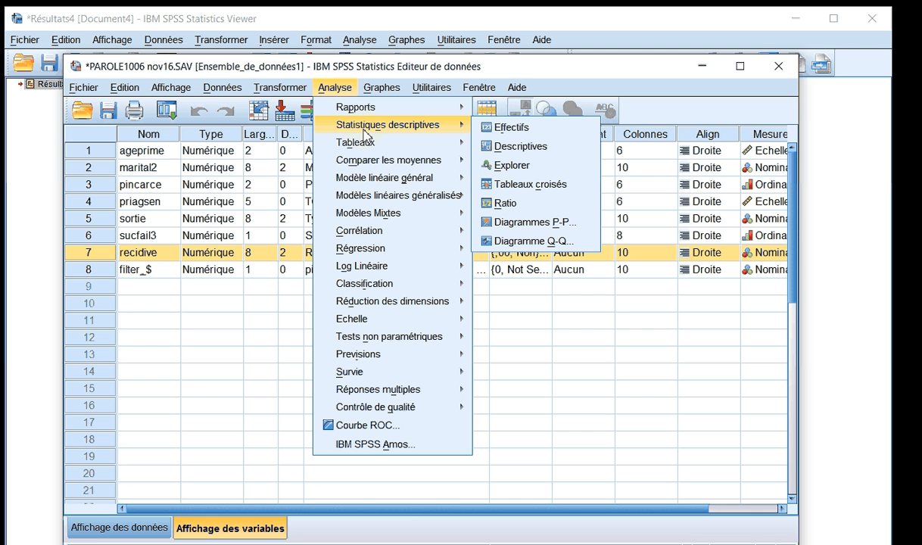
left_click(513, 127)
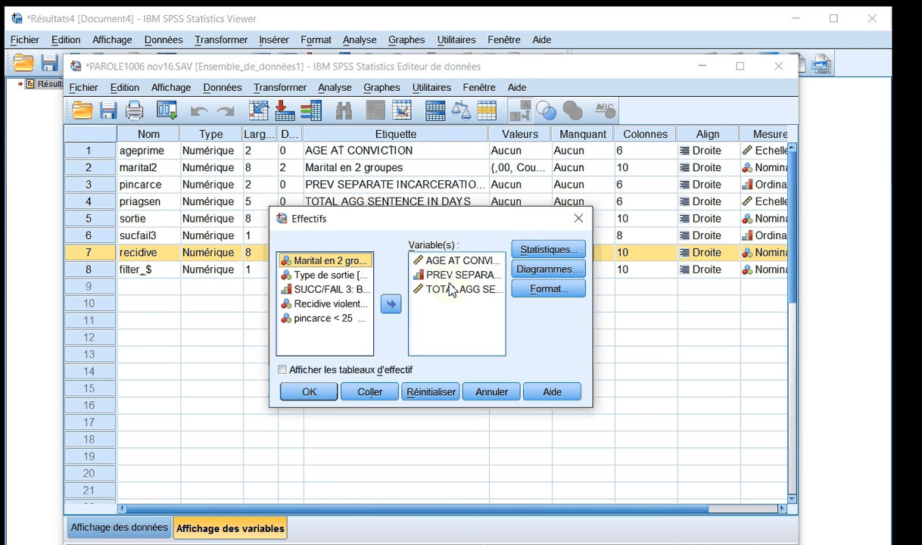
left_click(421, 392)
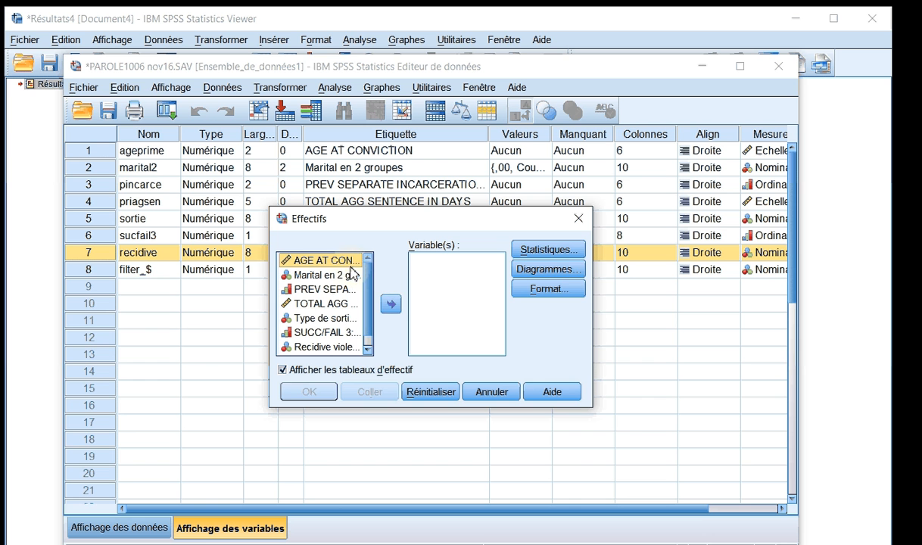
left_click(391, 305)
left_click(329, 275)
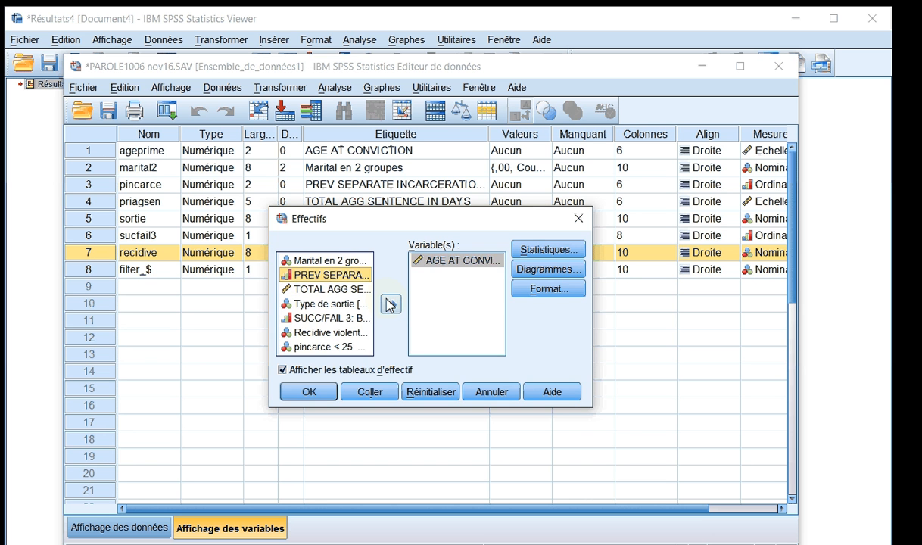
left_click(390, 304)
left_click(341, 279)
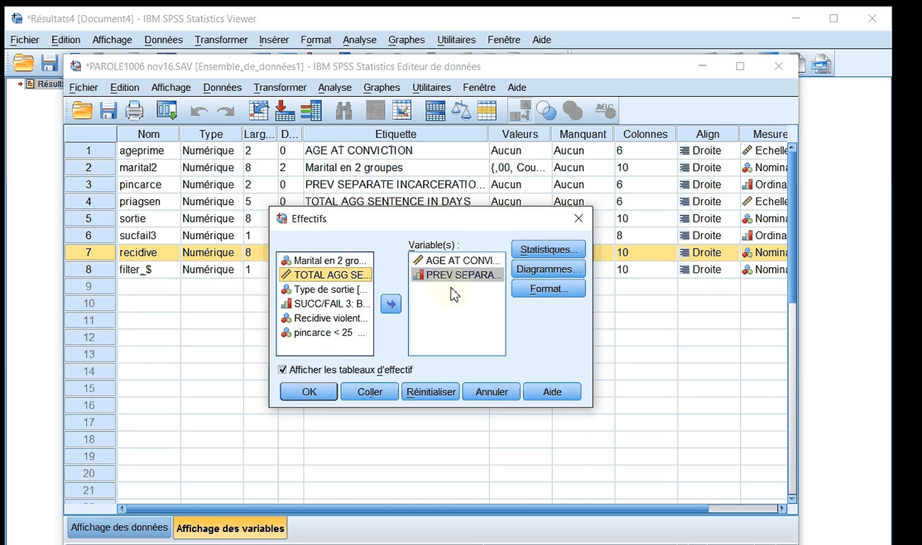
left_click(390, 304)
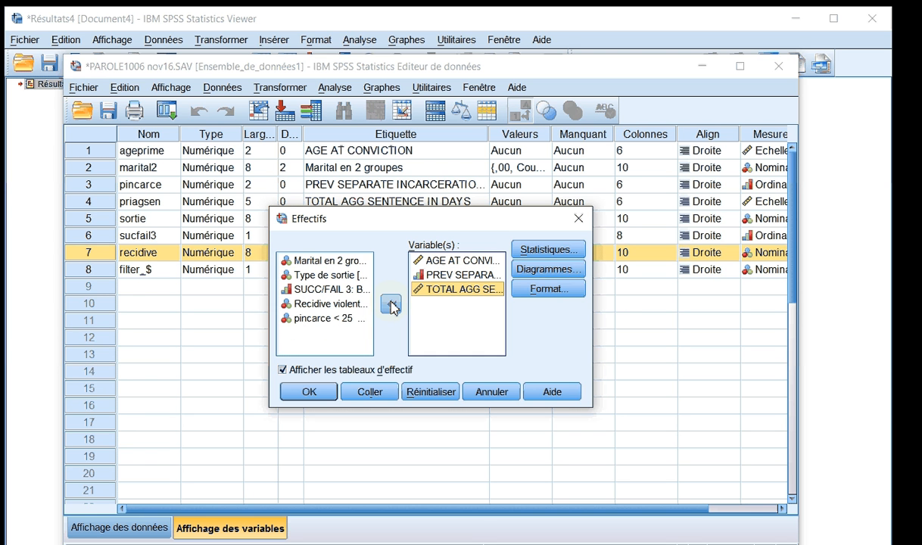
Step: Request histograms without the Gaussian curve and run the frequencies analysis on the three variables
left_click(540, 268)
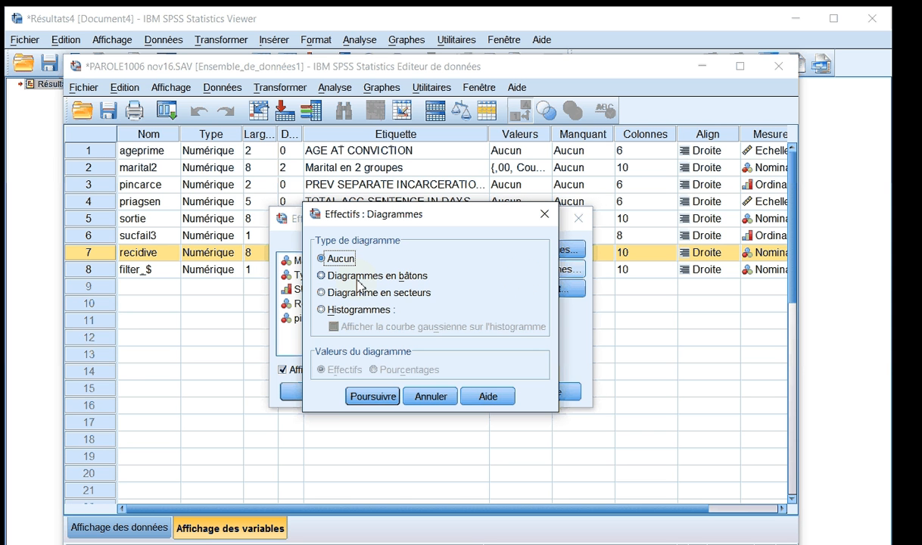
left_click(355, 312)
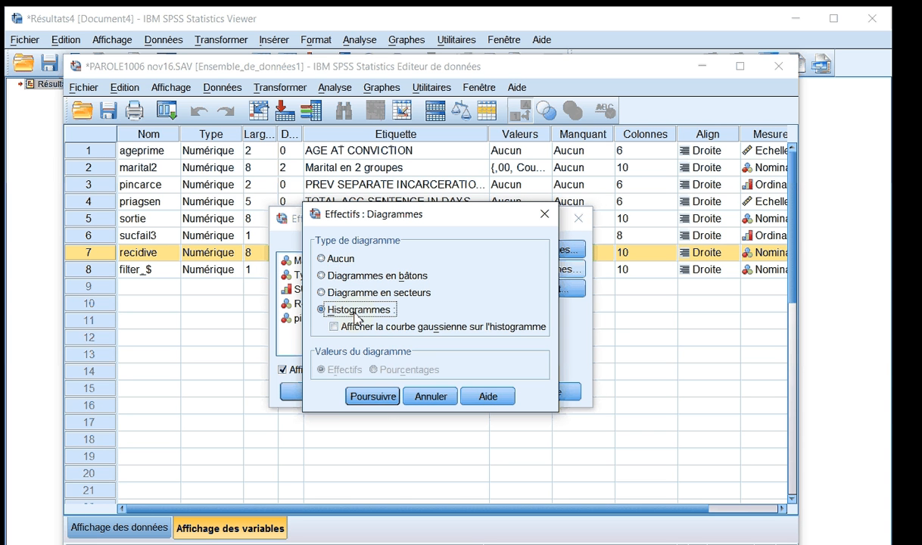
left_click(374, 396)
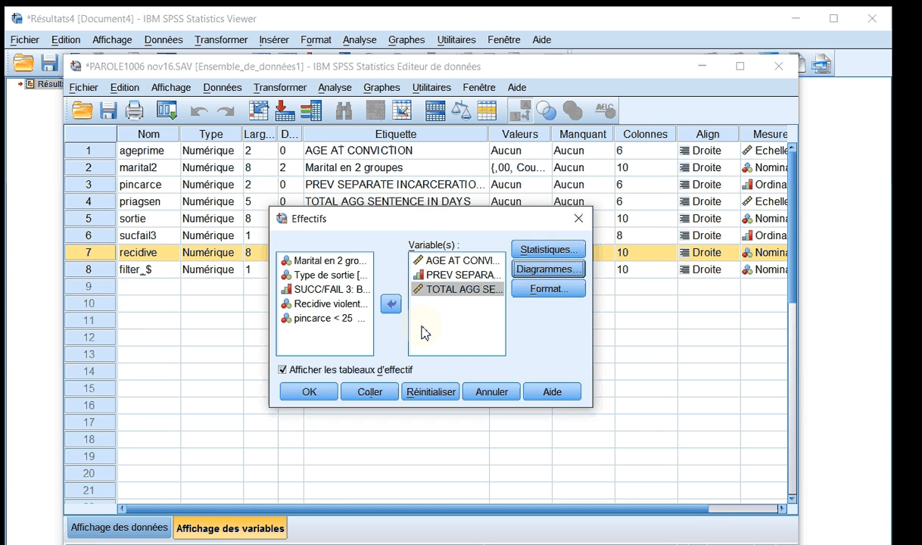
left_click(310, 392)
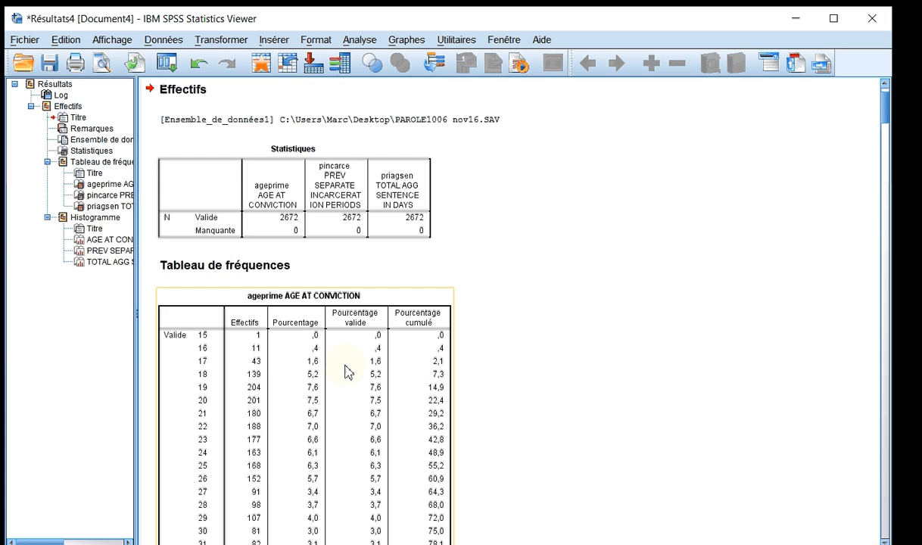
Step: Examine the frequency tables for age at conviction, previous incarceration periods and total sentence in days
scroll(347, 375, "down", 2)
scroll(296, 371, "down", 2)
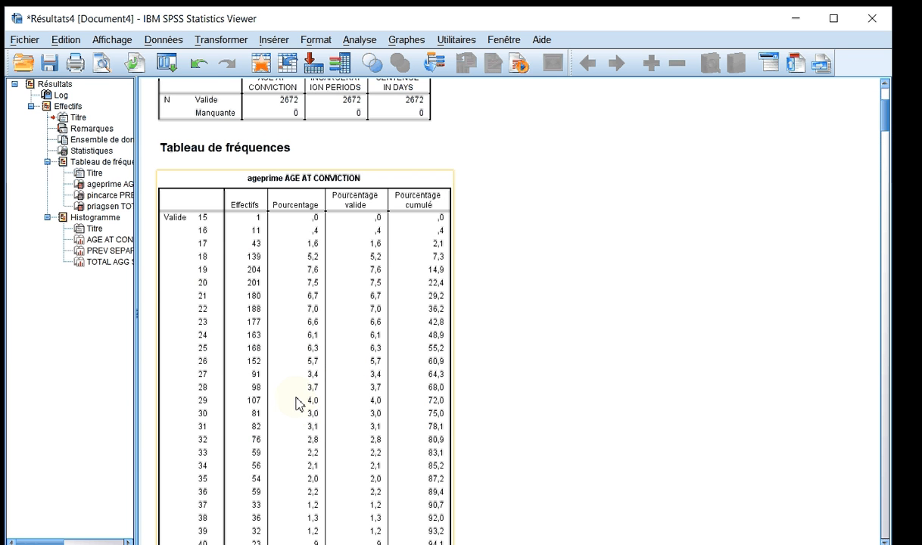
scroll(287, 390, "down", 1)
scroll(277, 358, "down", 2)
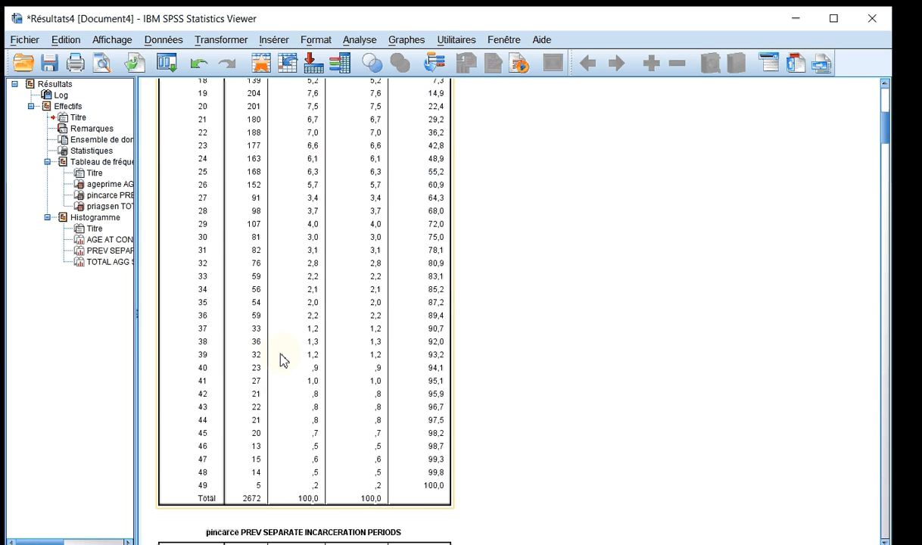
scroll(282, 360, "down", 3)
scroll(272, 356, "down", 2)
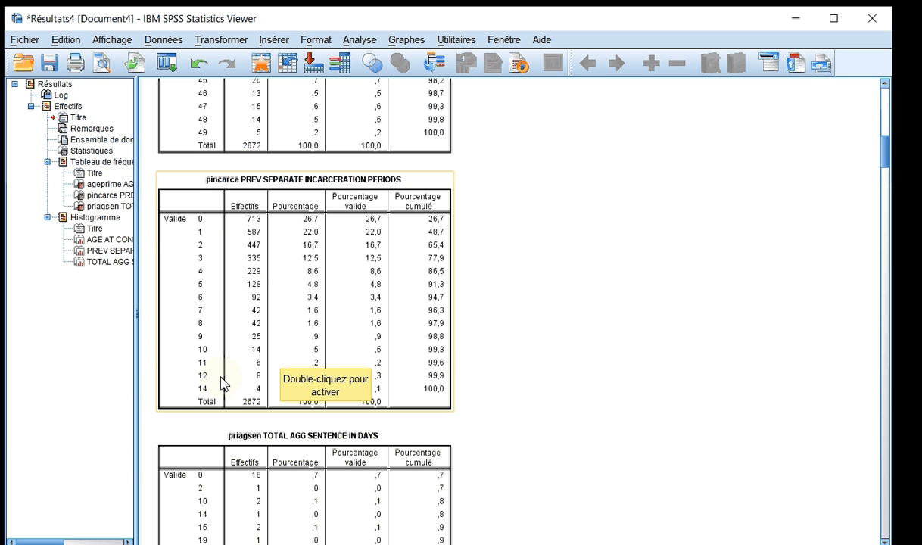
scroll(217, 353, "down", 3)
scroll(297, 364, "down", 1)
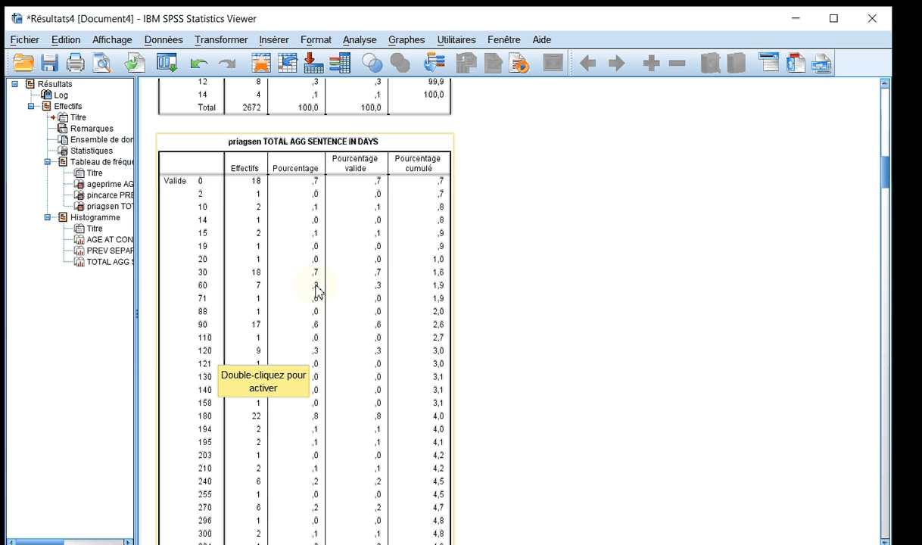
scroll(220, 352, "down", 3)
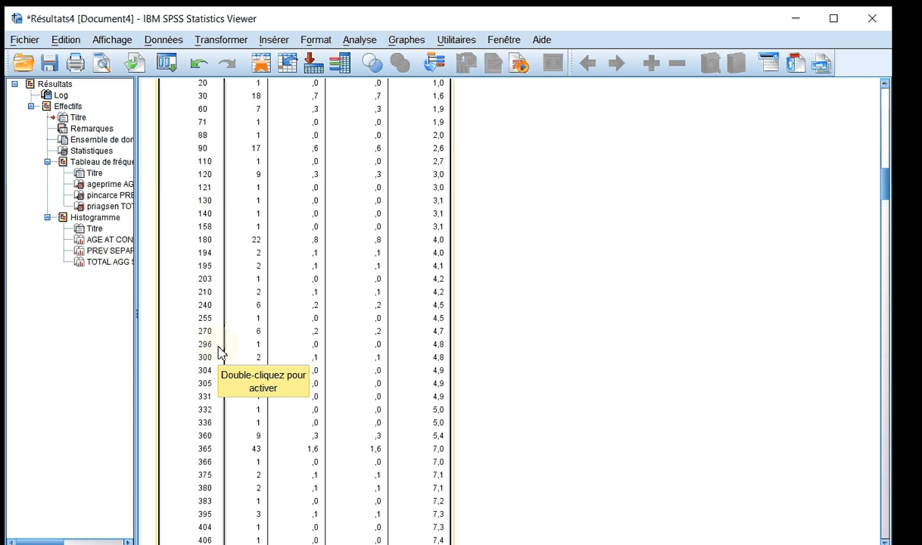
scroll(219, 352, "down", 5)
scroll(220, 354, "down", 5)
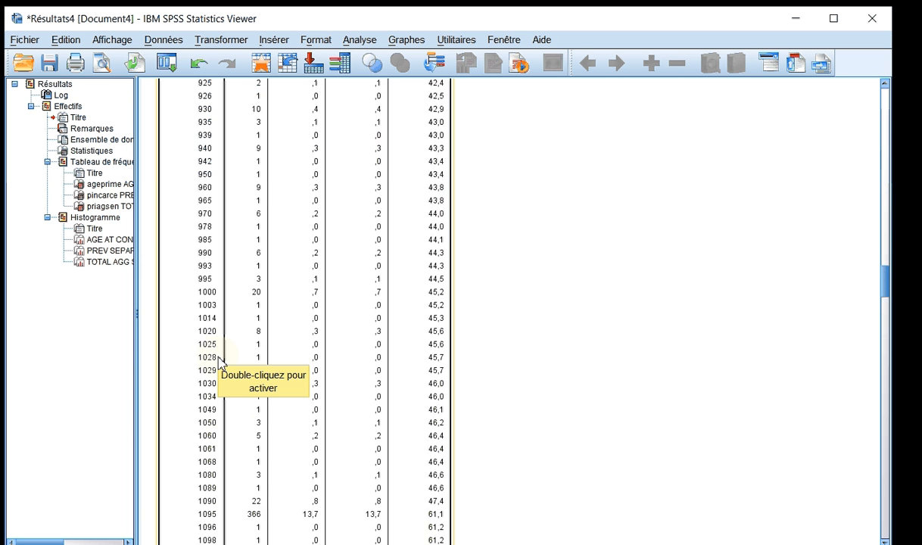
scroll(220, 365, "down", 20)
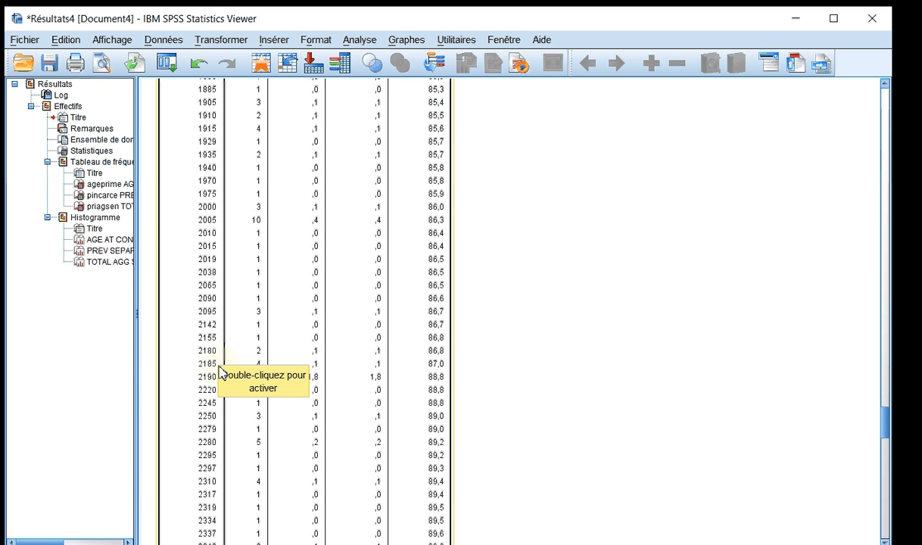
scroll(220, 374, "down", 10)
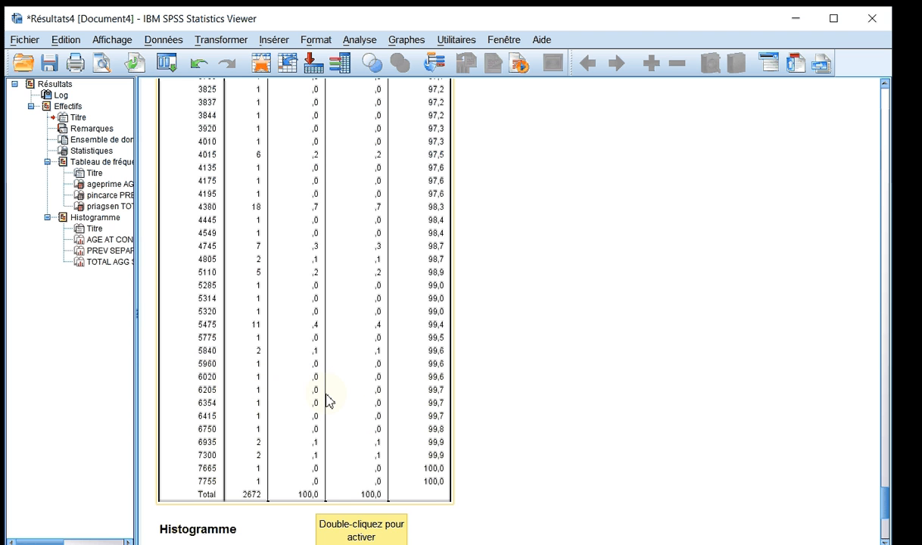
Step: Examine the shape of the histograms for age at conviction, previous incarceration periods and total sentence in days
scroll(327, 401, "down", 5)
scroll(327, 413, "down", 3)
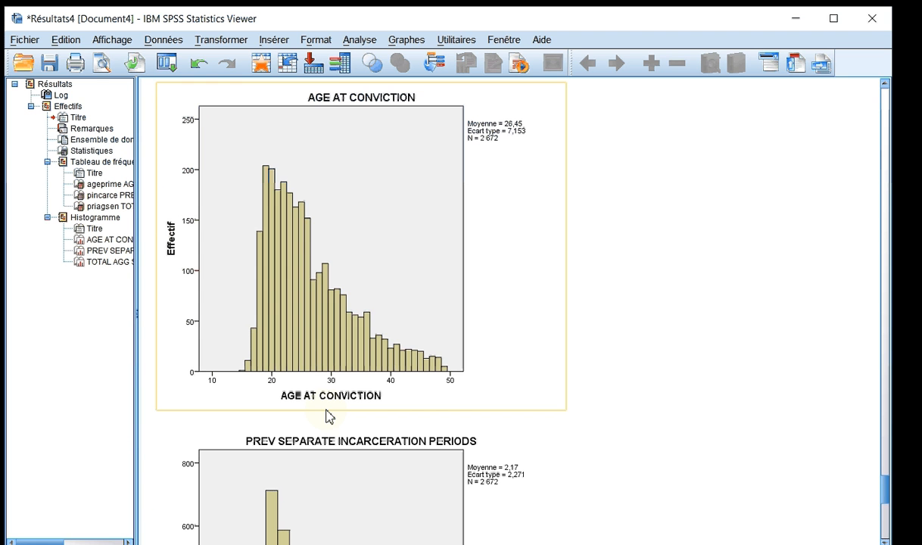
left_click(352, 342)
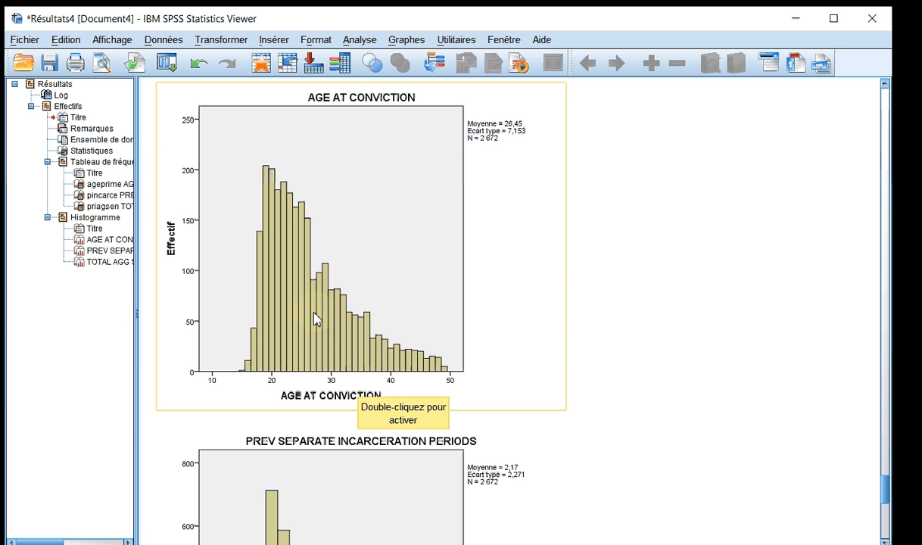
scroll(314, 318, "down", 5)
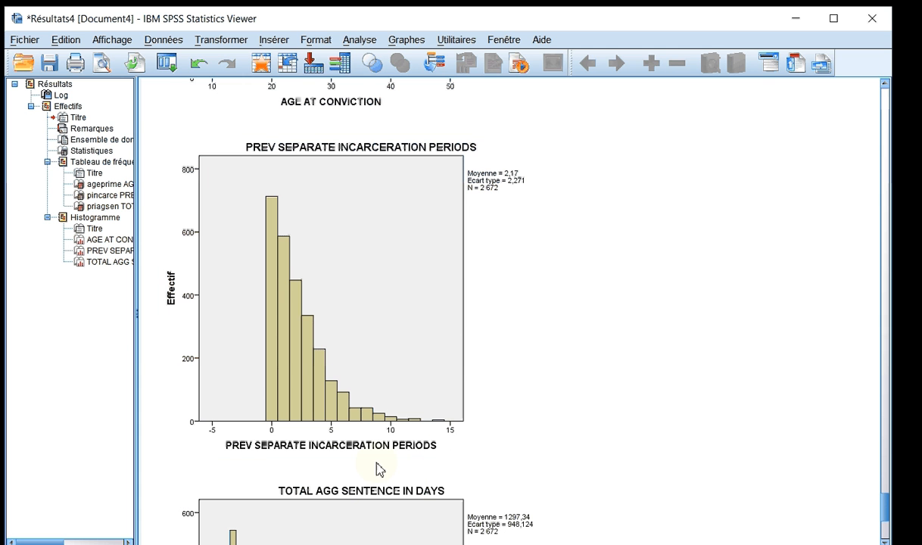
left_click(421, 456)
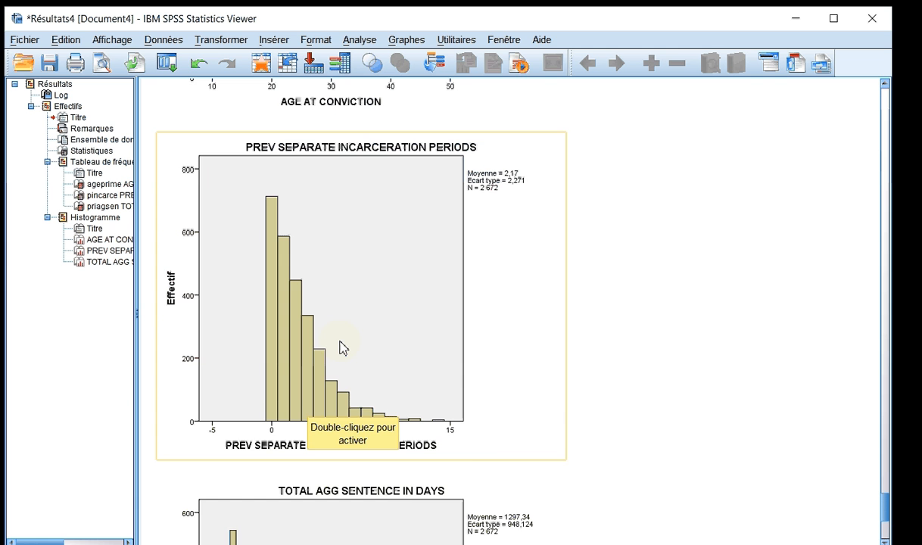
scroll(340, 348, "down", 6)
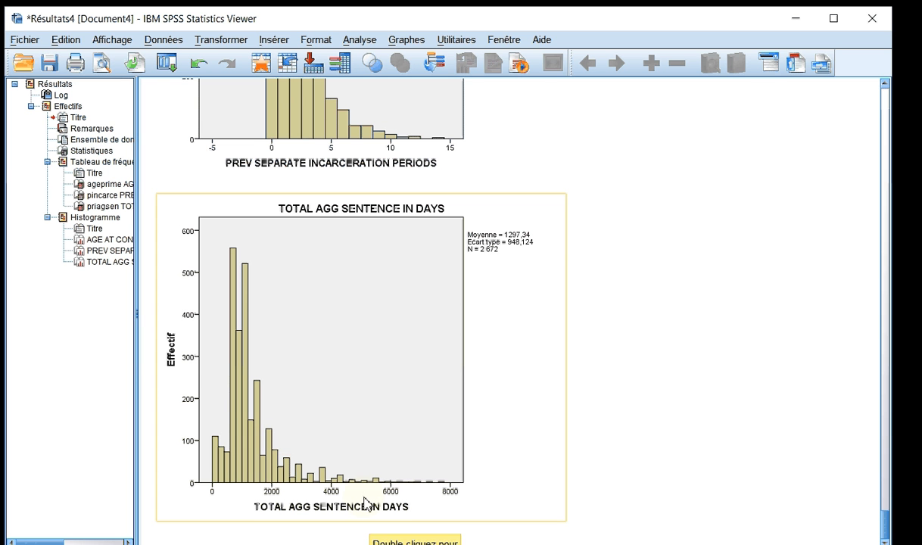
Step: Reopen the Effectifs analysis and remove all three variables from its analysis list
left_click(373, 45)
mouse_move(412, 96)
left_click(523, 79)
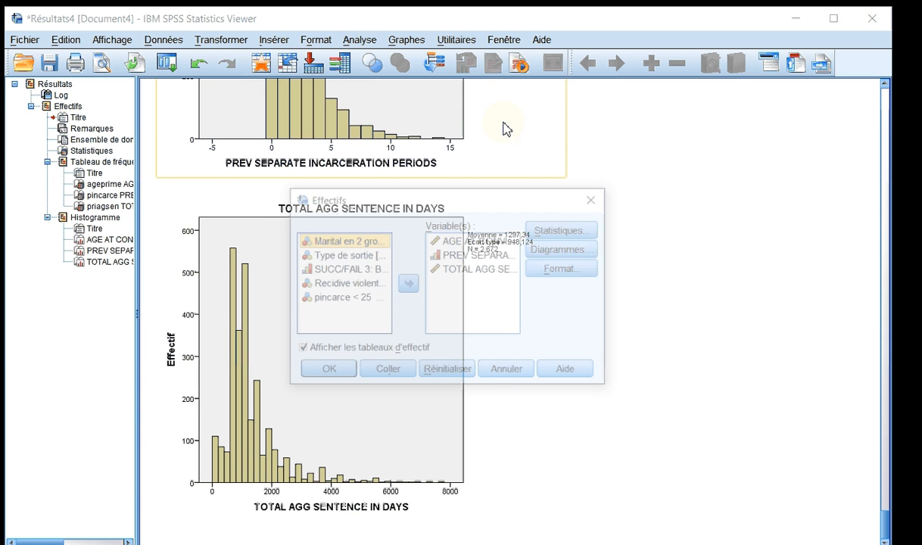
left_click(469, 240)
left_click(469, 269, "shift")
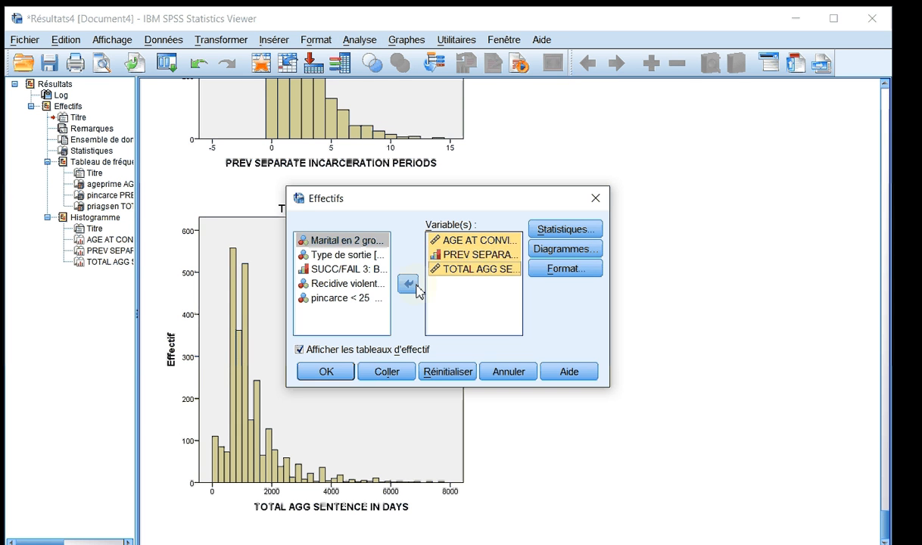
left_click(409, 284)
Step: Run the frequencies analysis with histogram on Recidive violente apres 3 ans and review its table and chart
scroll(371, 325, "down", 1)
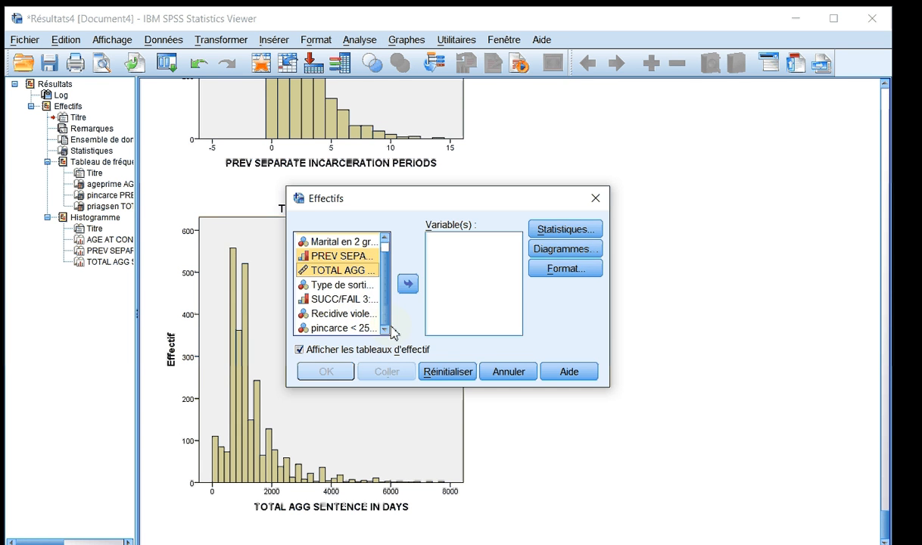
left_click(354, 314)
left_click(407, 283)
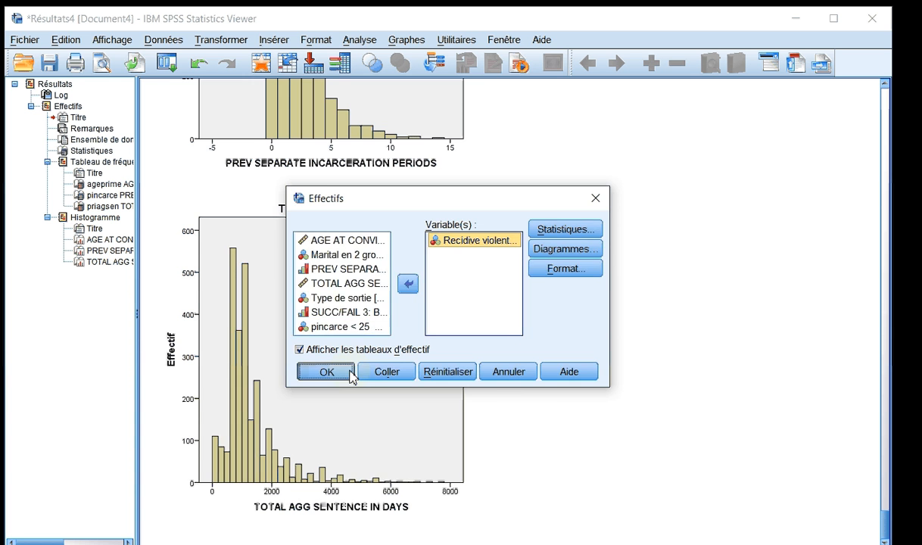
left_click(326, 372)
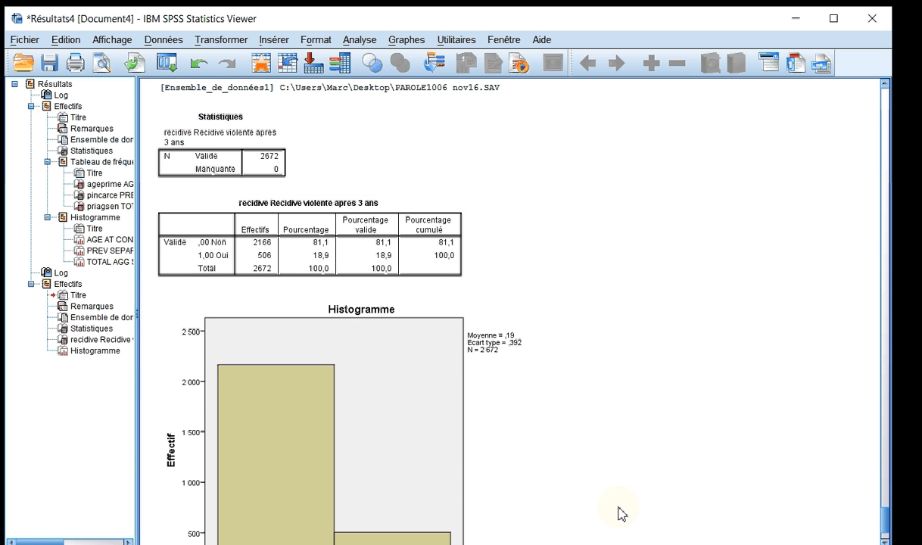
scroll(454, 379, "down", 3)
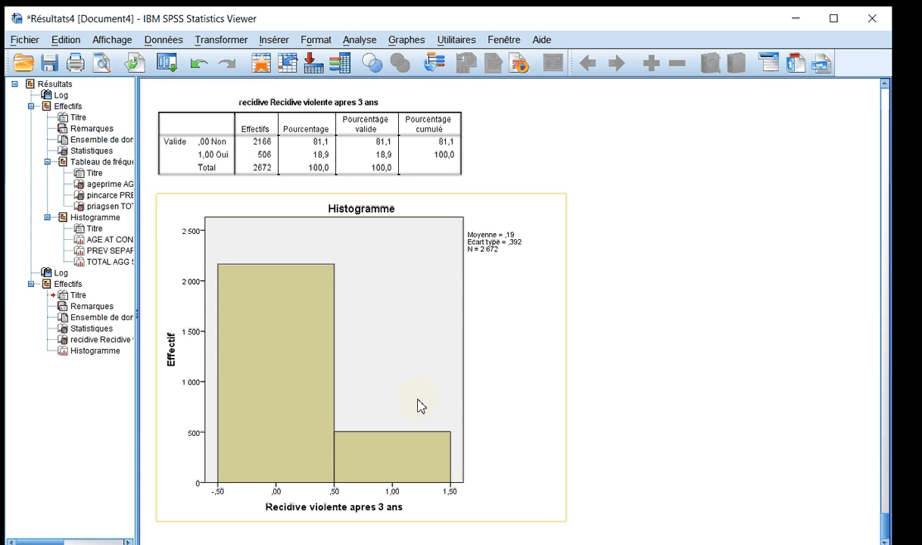
scroll(420, 407, "up", 7)
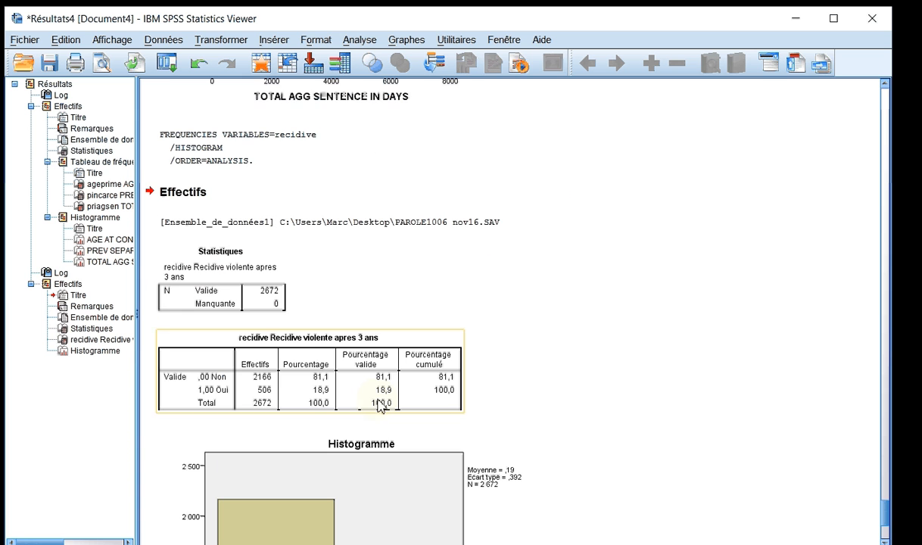
Step: Delete all existing viewer output and open the Moyennes comparison with its previous variable settings reset
left_click(57, 86)
key("Delete")
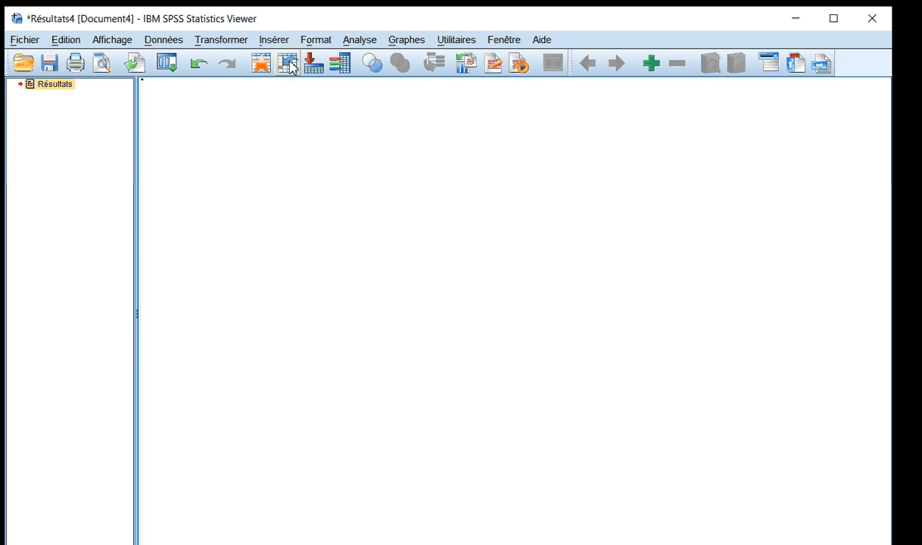
left_click(360, 40)
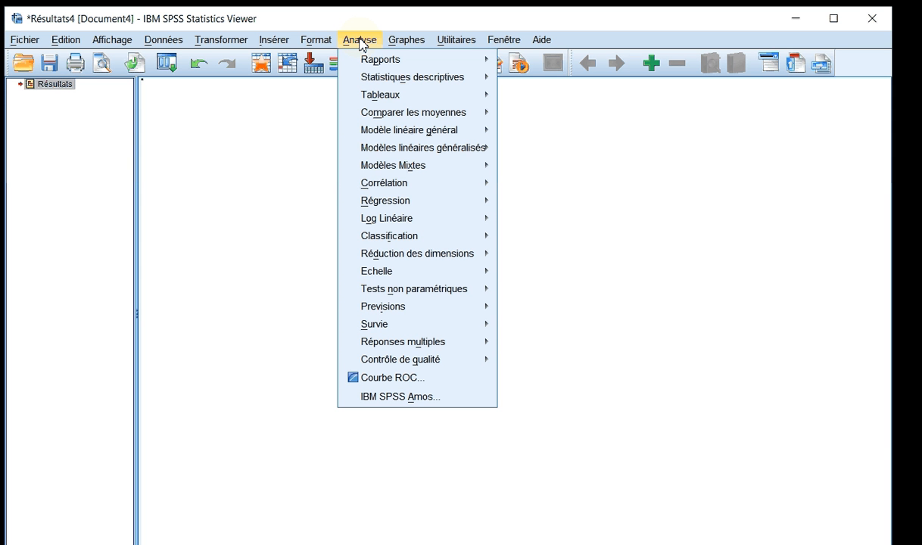
mouse_move(395, 115)
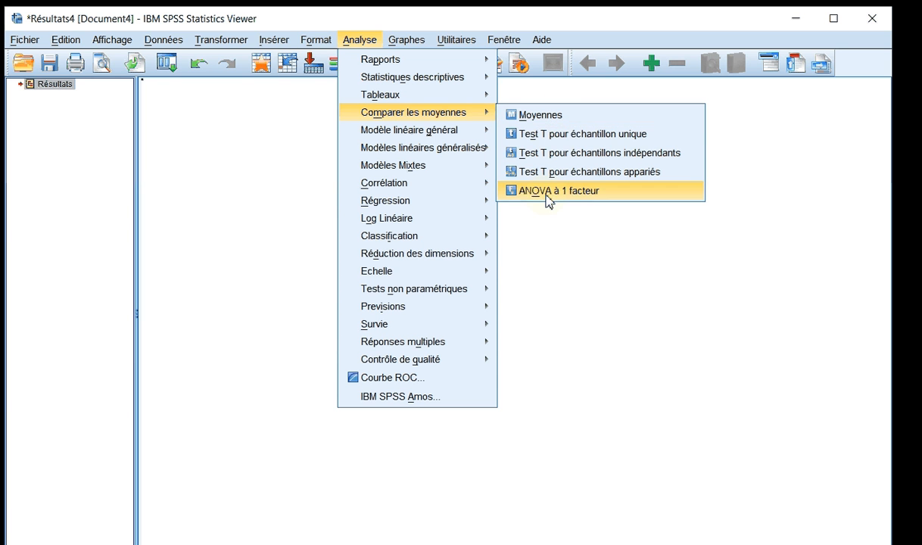
left_click(552, 116)
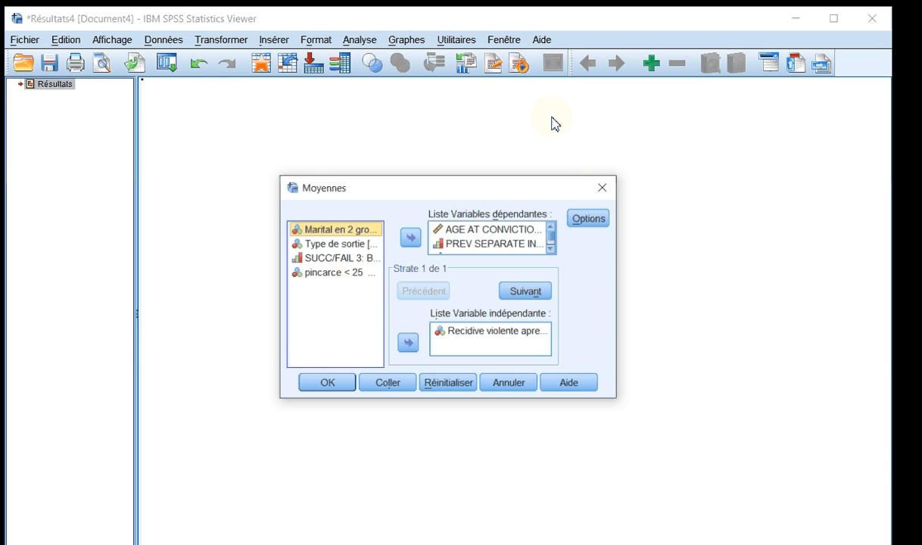
left_click(448, 384)
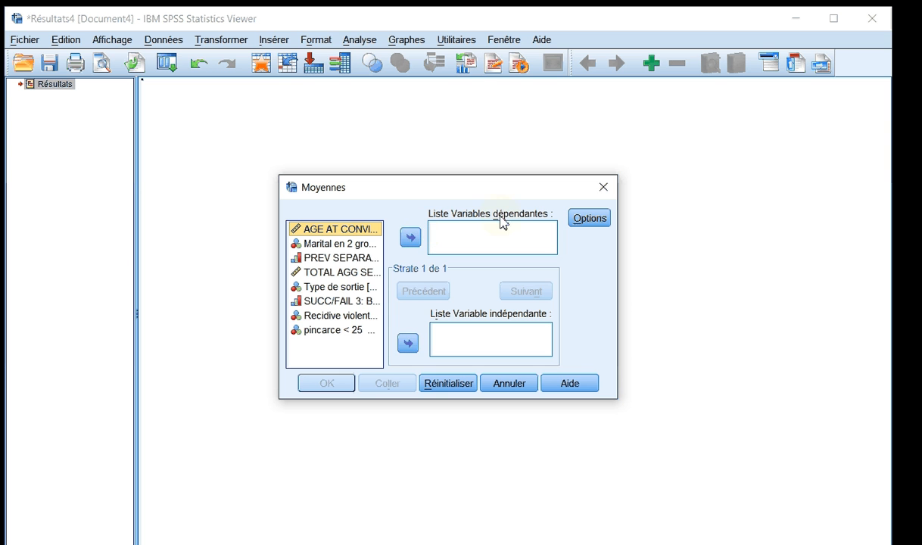
Step: Set AGE AT CONVICTION, PREV SEPARATE INCARCERATION PERIODS and TOTAL AGG SENTENCE IN DAYS as dependent variables, with Recidive violente apres 3 ans as independent variable
left_click(410, 238)
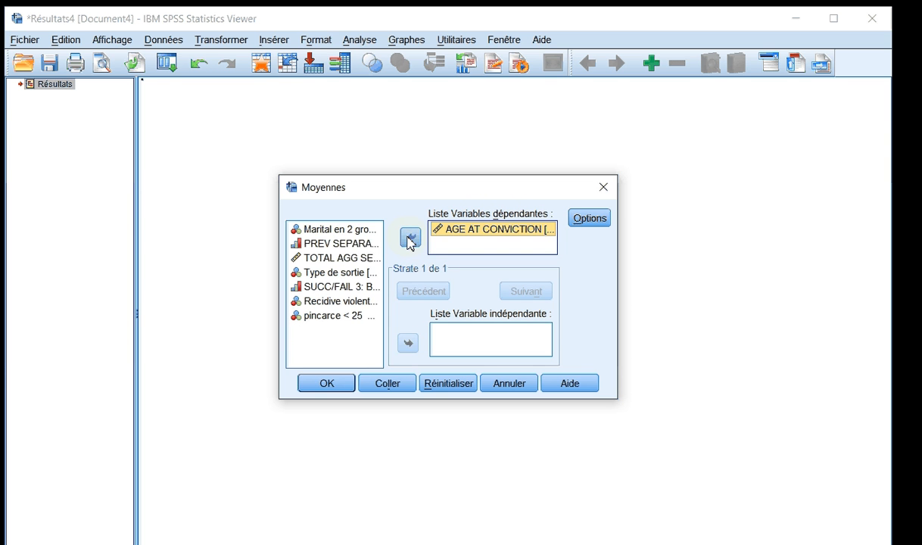
left_click(356, 243)
left_click(409, 238)
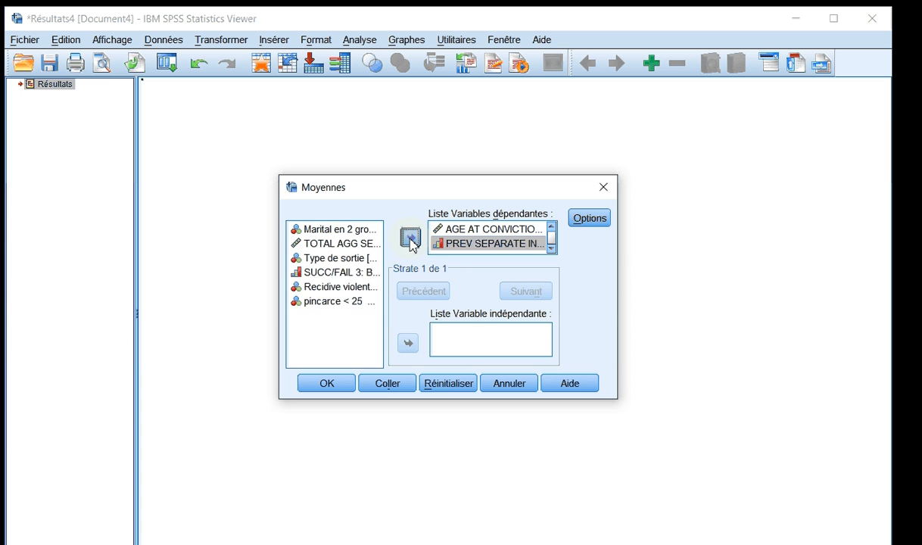
left_click(340, 243)
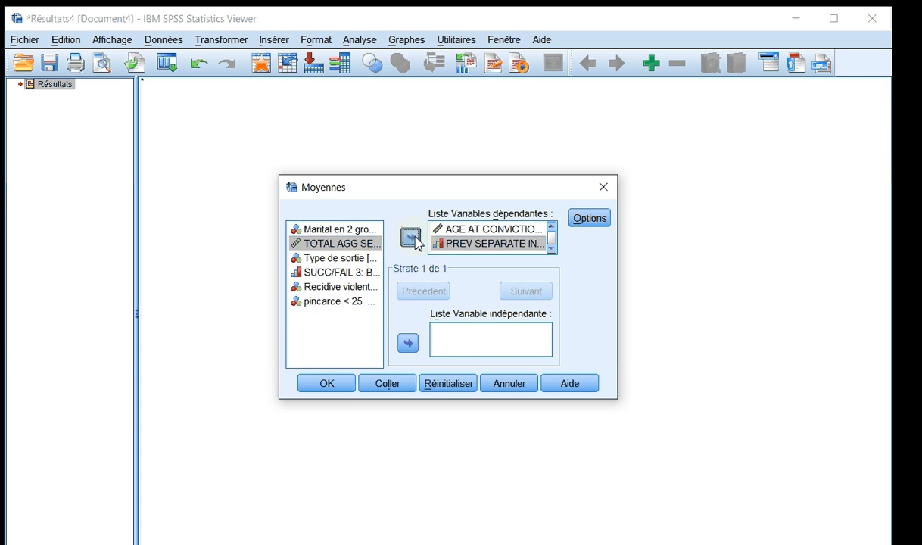
left_click(414, 239)
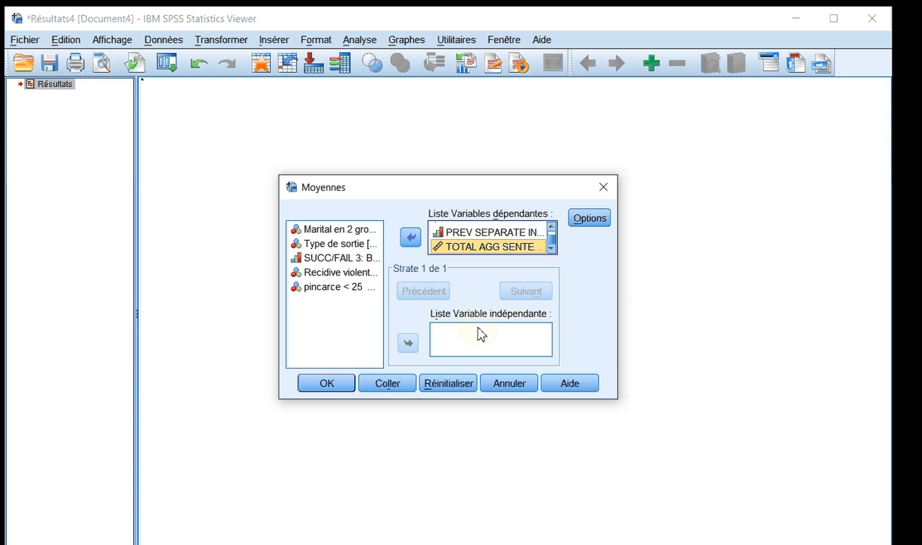
left_click(337, 273)
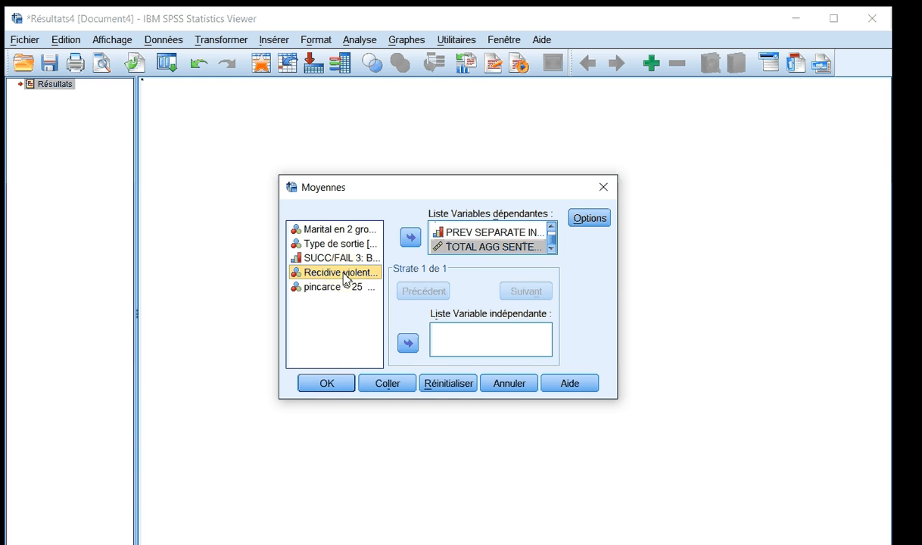
left_click(409, 344)
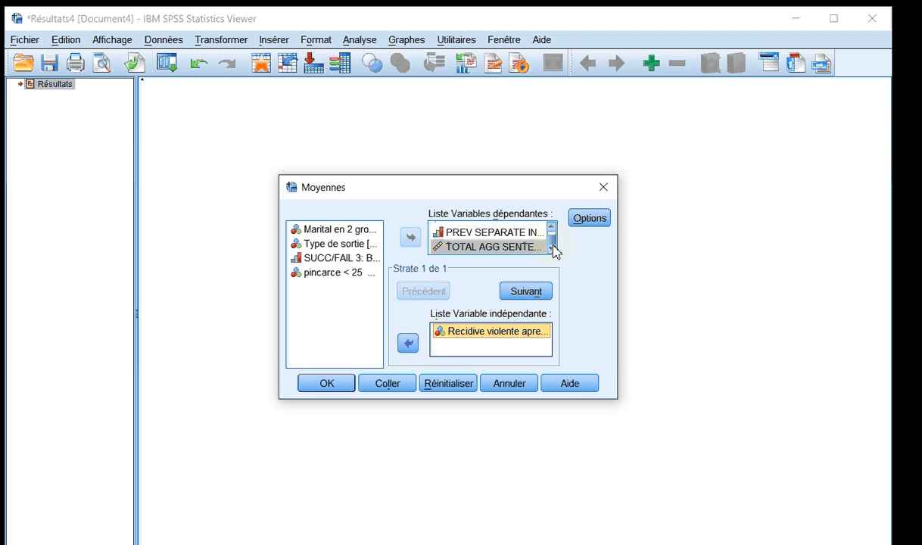
Step: Enable the Anova table and eta for the first layer and run the Moyennes analysis
left_click(594, 221)
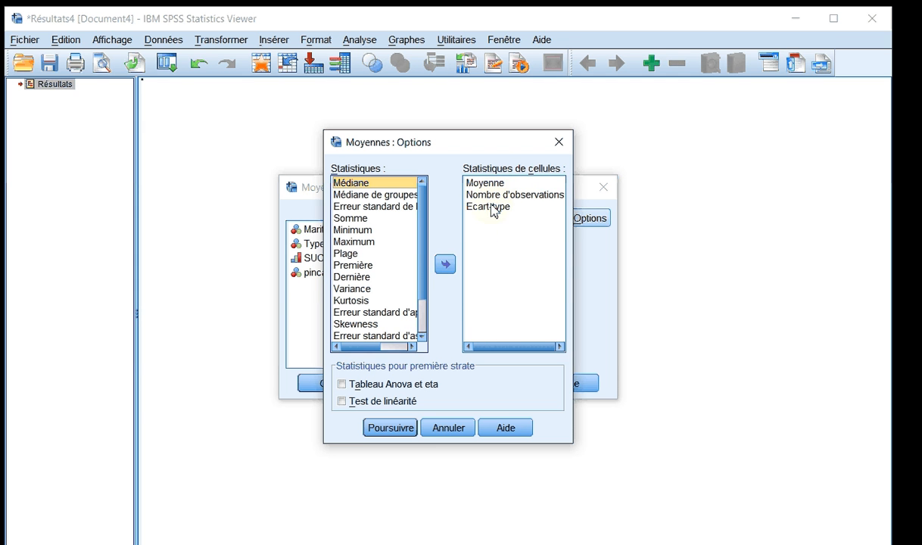
left_click(399, 386)
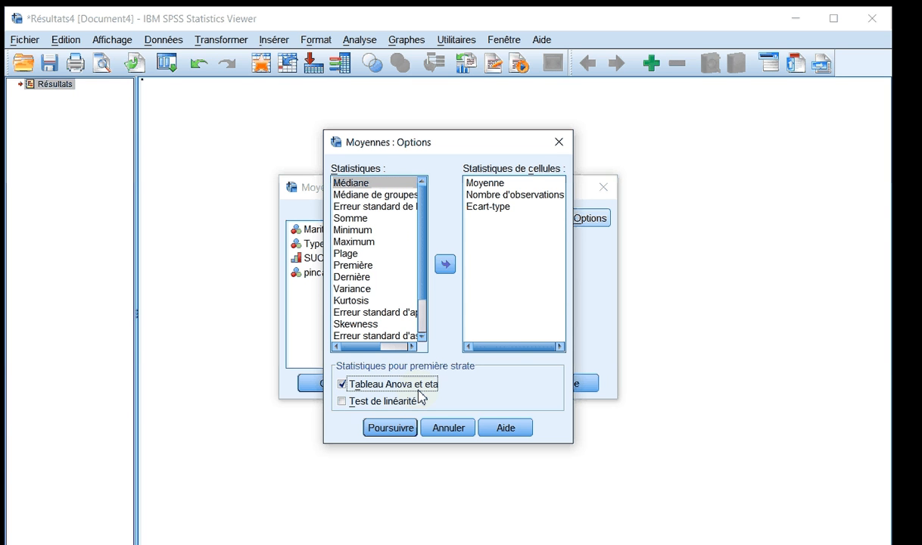
left_click(394, 429)
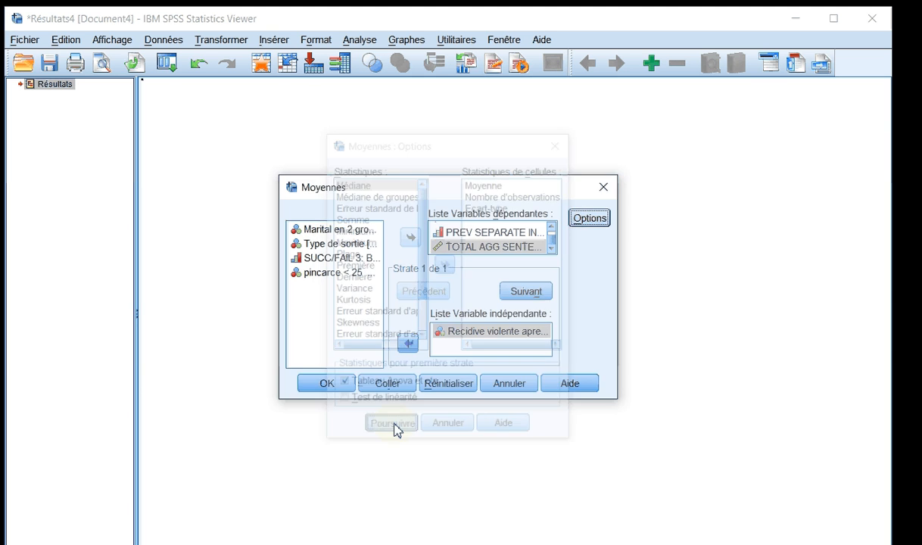
left_click(345, 384)
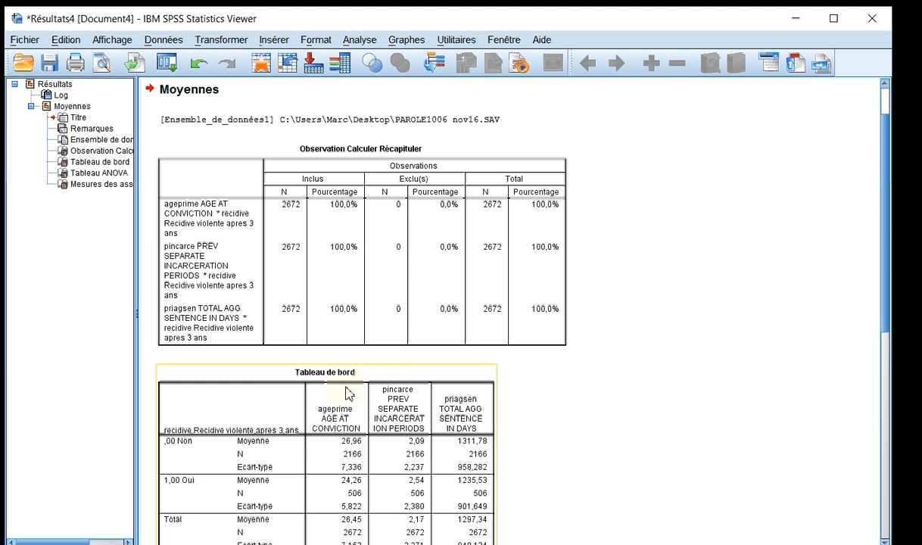
Step: Examine the Tableau de bord, comparing mean age, previous incarceration periods and total sentence between violent recidivists and non-recidivists
scroll(346, 396, "down", 3)
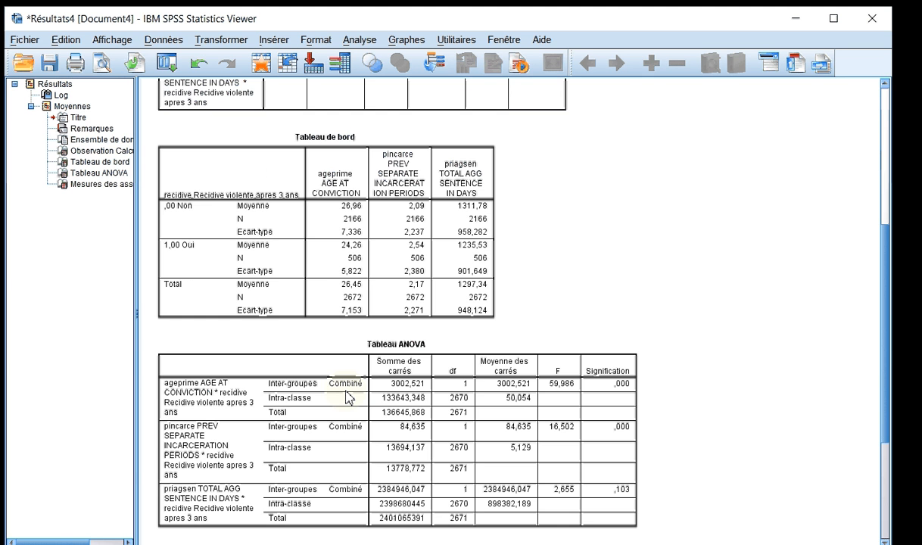
left_click(291, 218)
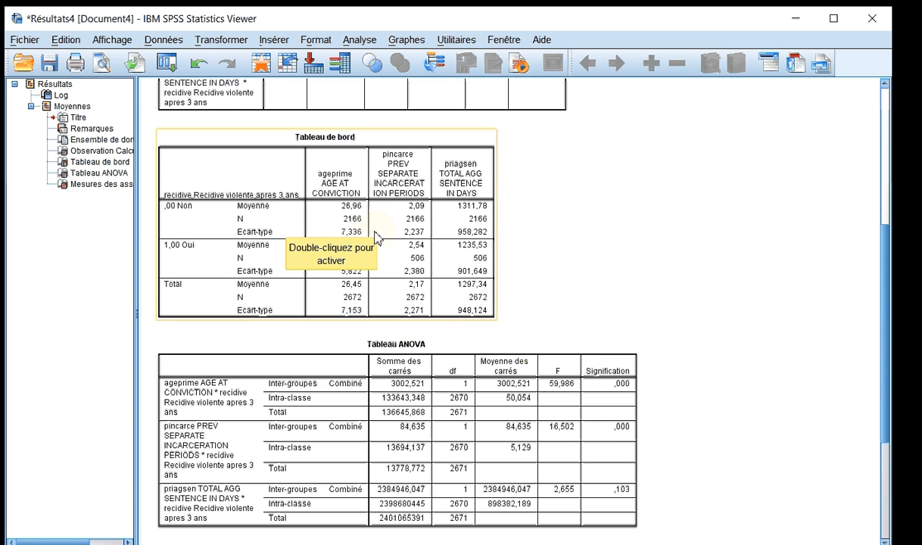
left_click(640, 241)
left_click(346, 226)
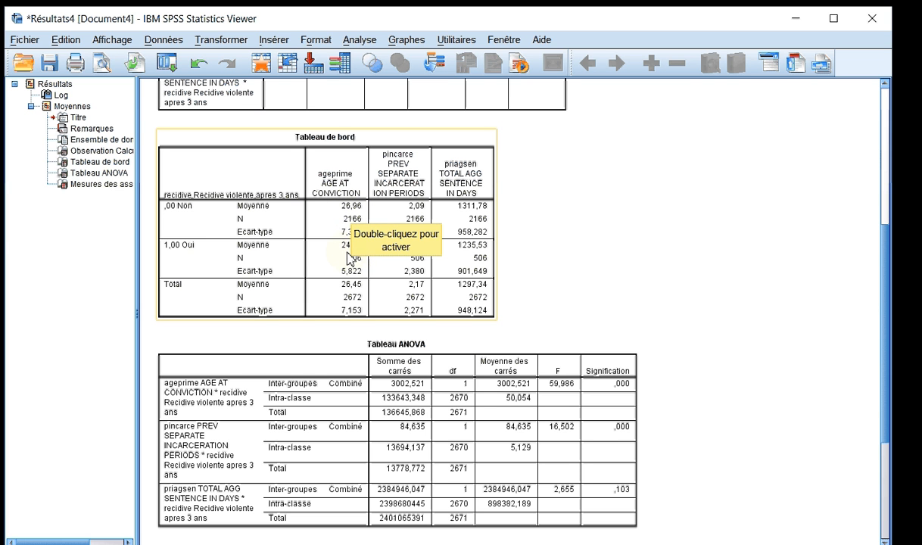
left_click(501, 215)
left_click(394, 228)
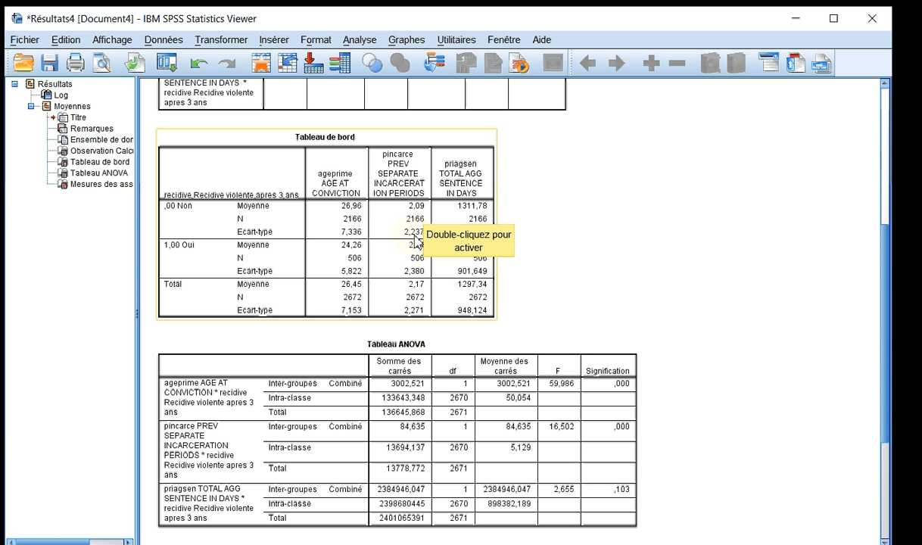
left_click(558, 220)
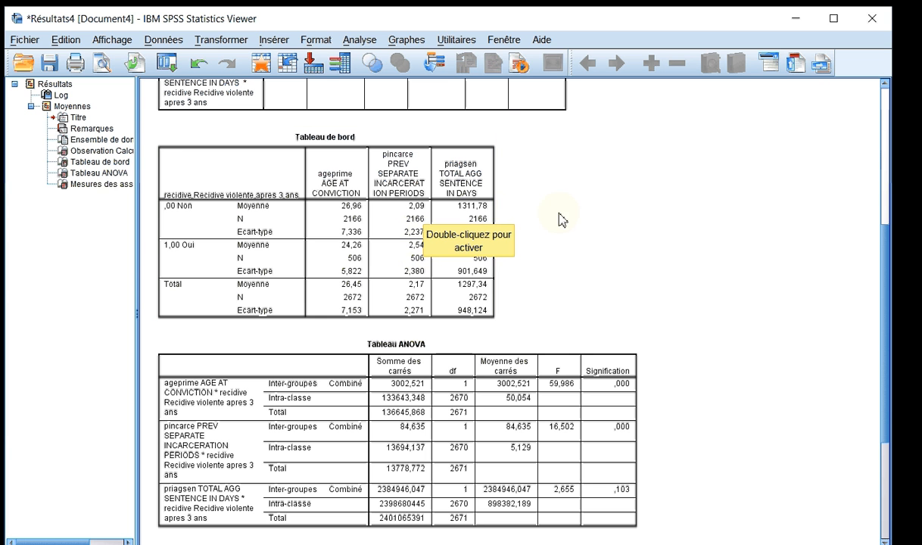
left_click(496, 219)
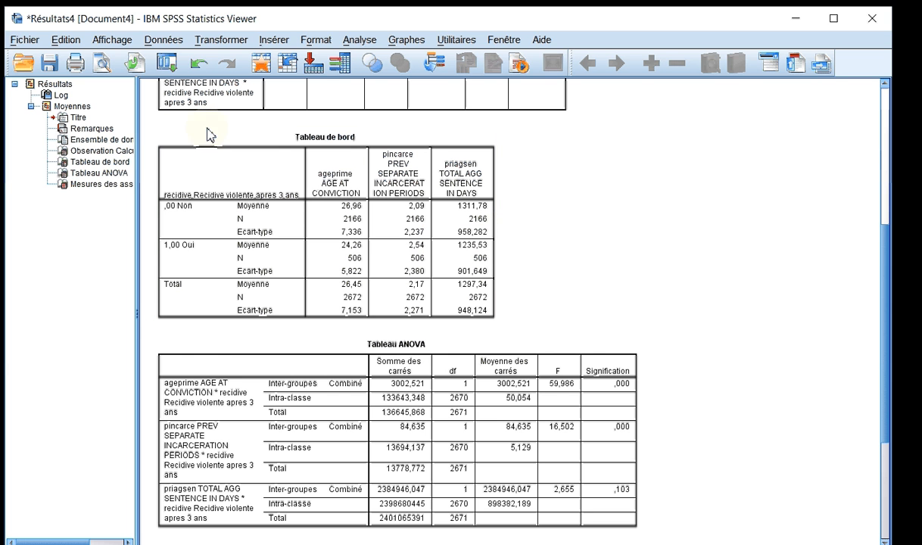
left_click(499, 175)
left_click(500, 175)
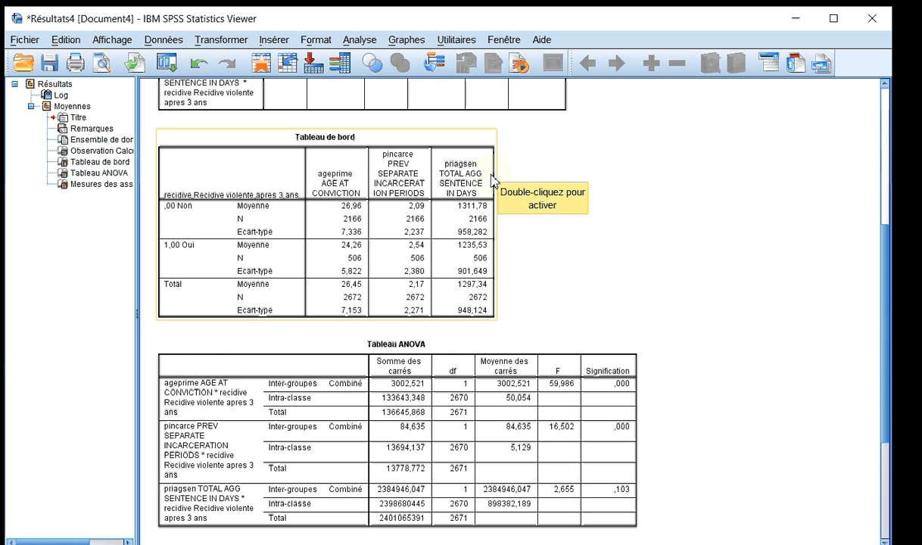
left_click(503, 219)
left_click(496, 219)
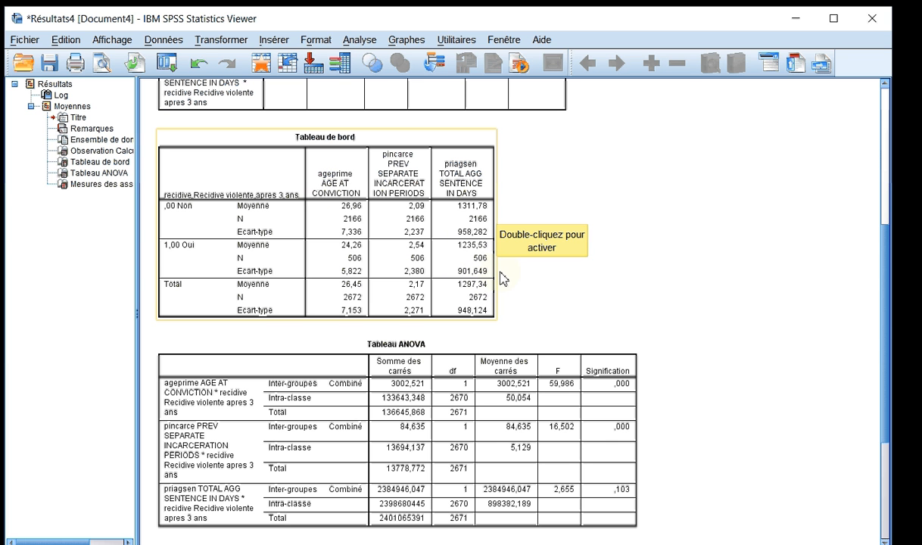
Step: Examine the F and significance values in the Tableau ANOVA and the eta values in Mesures des associations
left_click(409, 370)
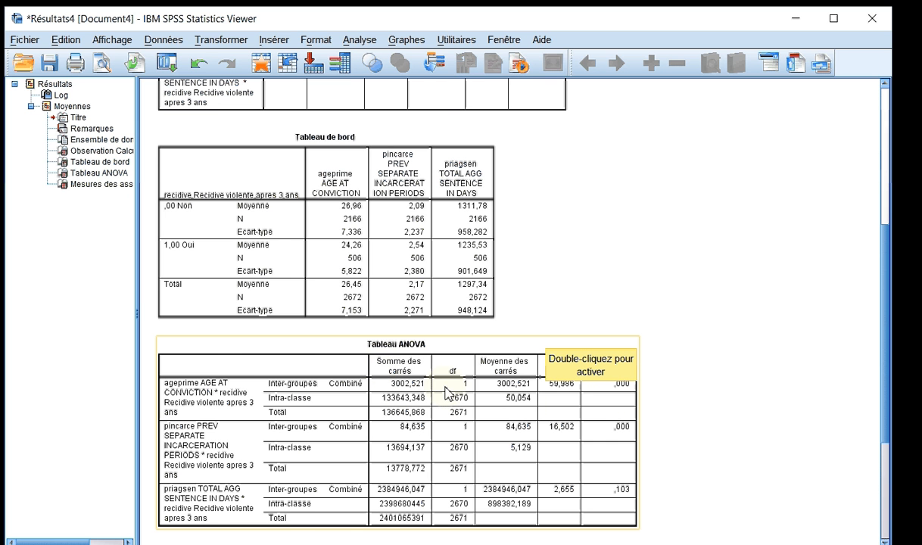
scroll(446, 392, "down", 2)
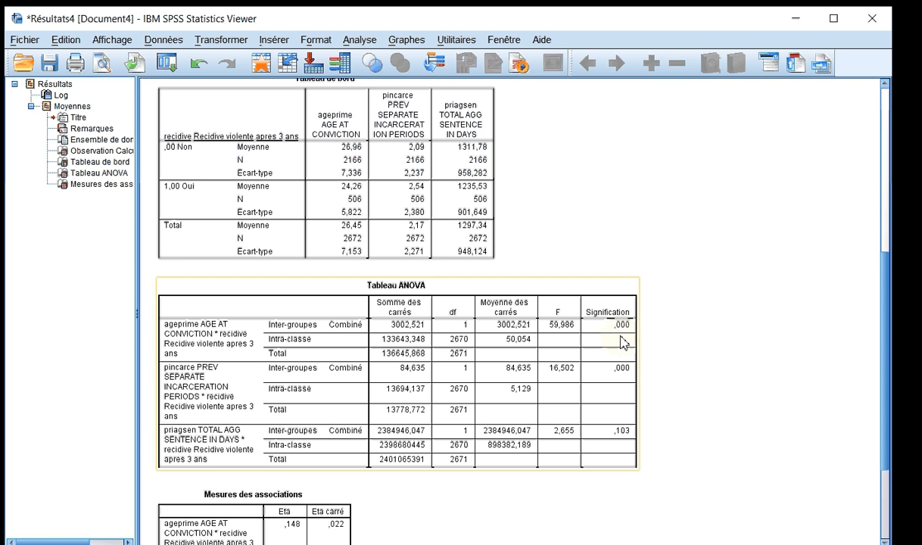
scroll(612, 340, "down", 2)
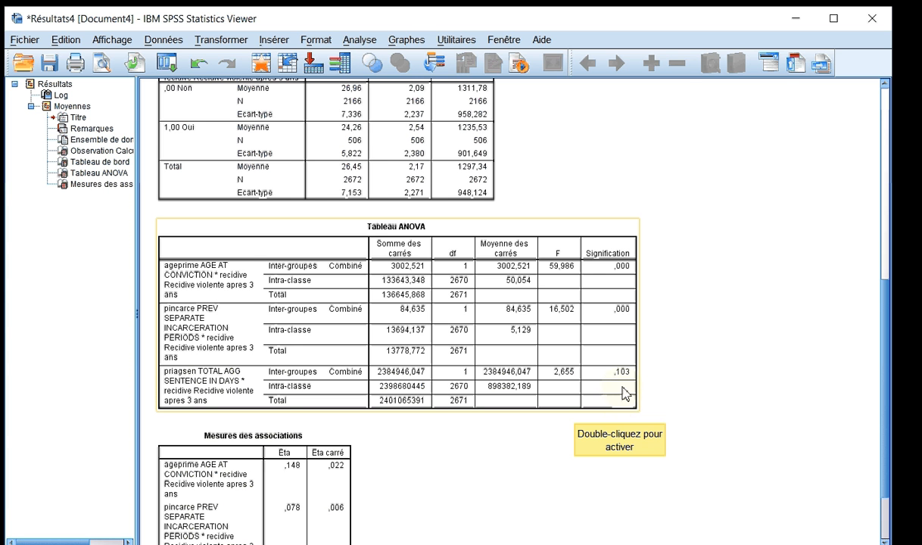
scroll(613, 386, "down", 2)
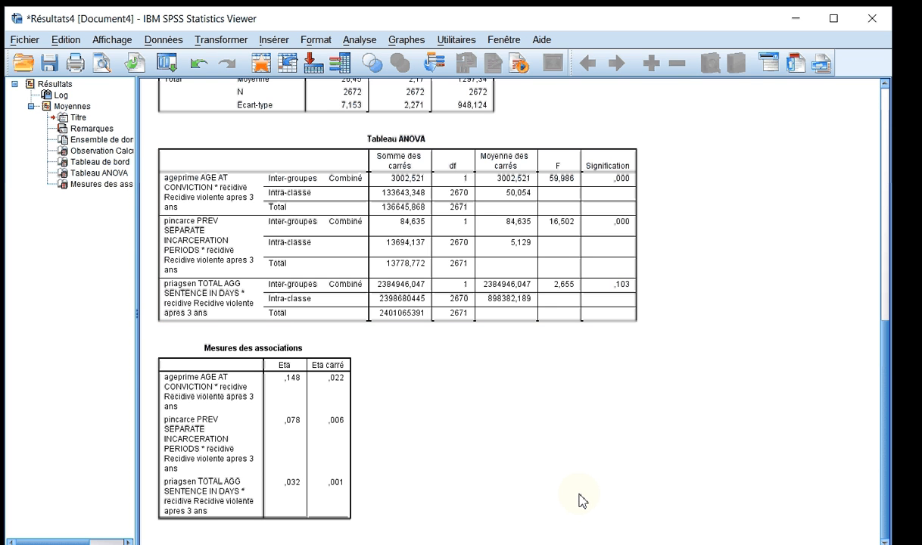
Step: Open the one-way ANOVA and check its three dependent variables and the Recidive violente apres 3 ans factor
left_click(368, 42)
mouse_move(390, 81)
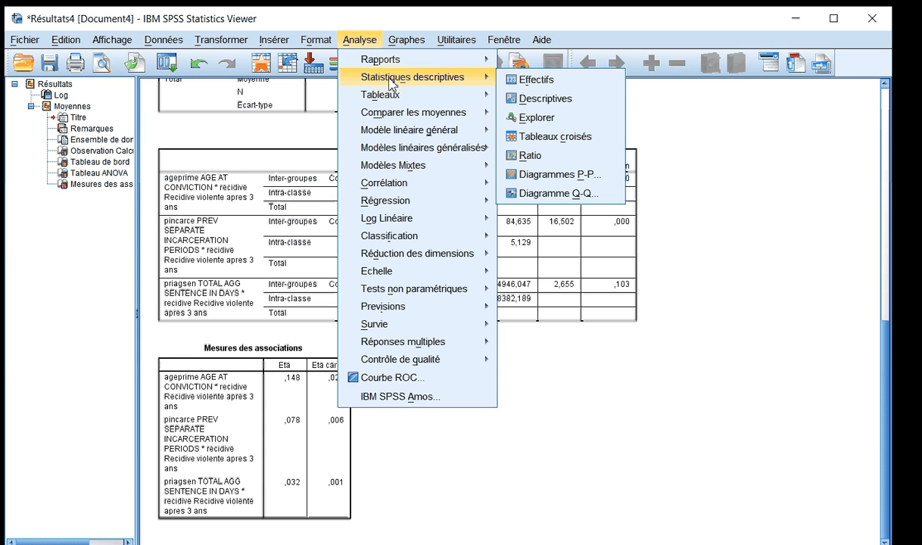
mouse_move(395, 114)
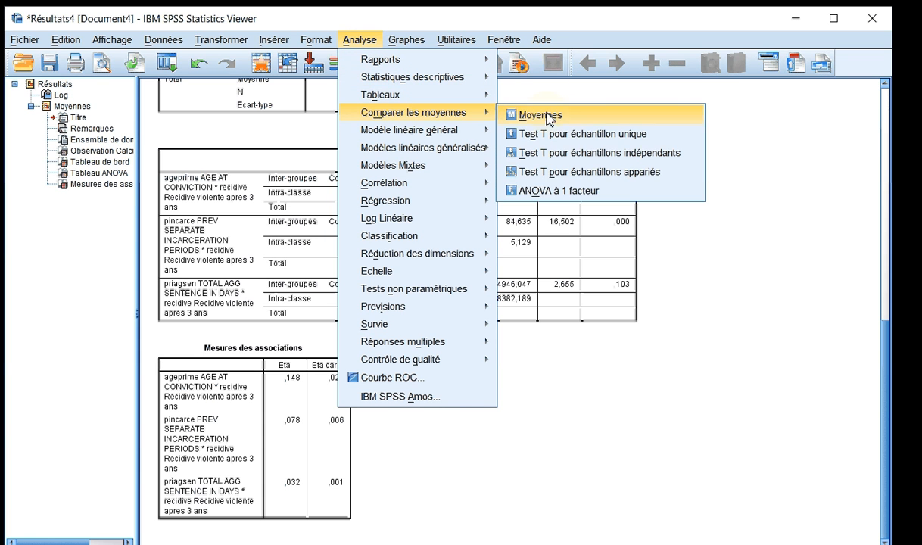
left_click(582, 193)
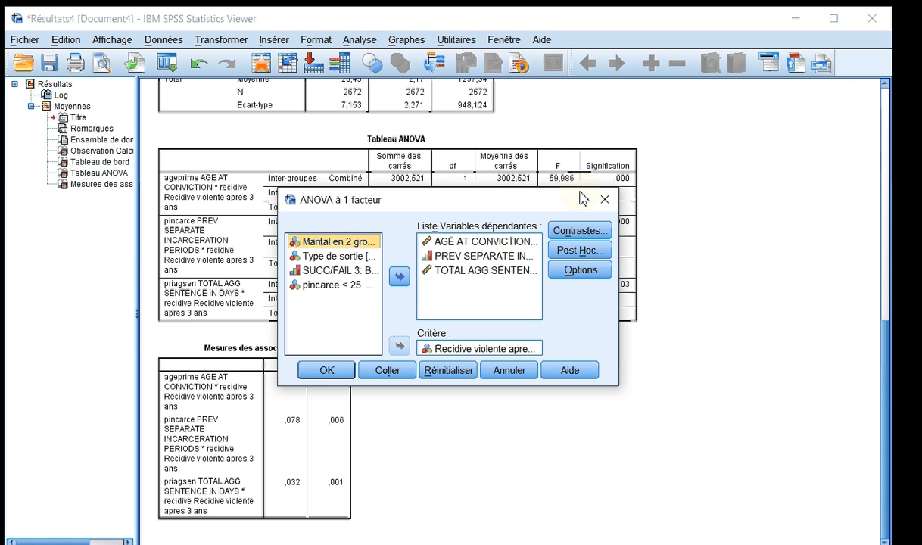
left_click(472, 257)
left_click(463, 270)
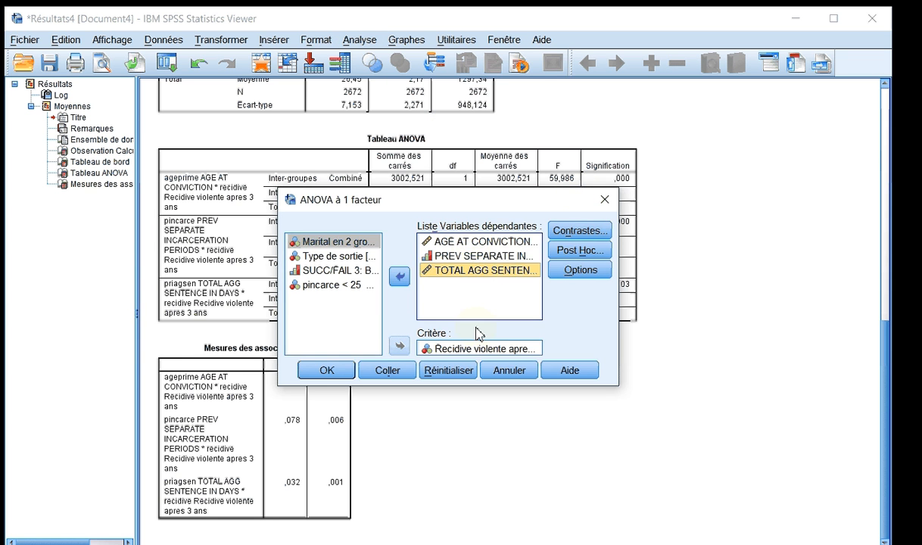
left_click(459, 349)
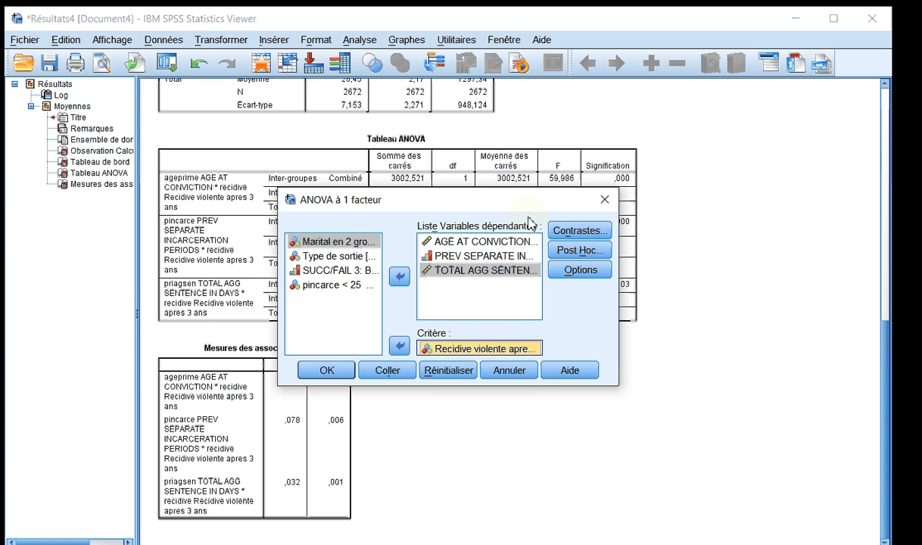
Step: Run the one-way ANOVA without optional statistics and compare its table with the Moyennes ANOVA table
left_click(581, 270)
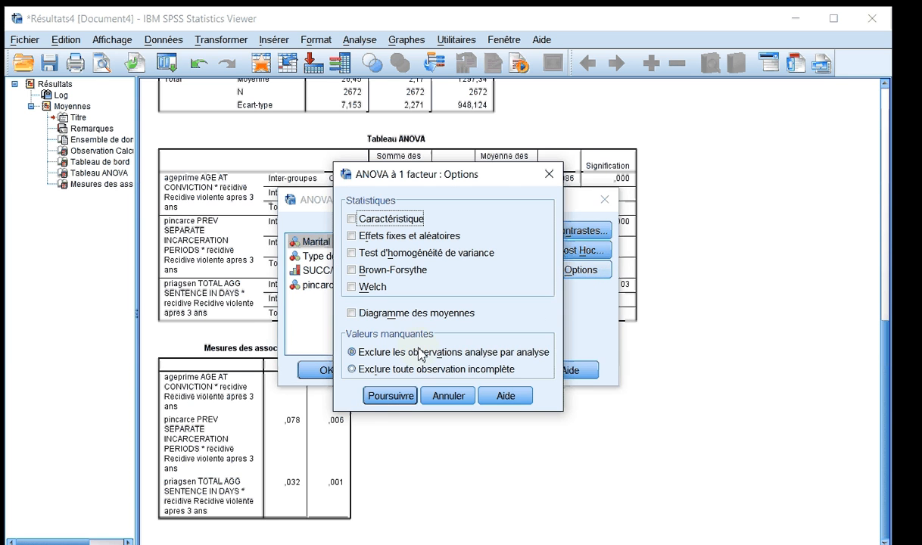
left_click(390, 396)
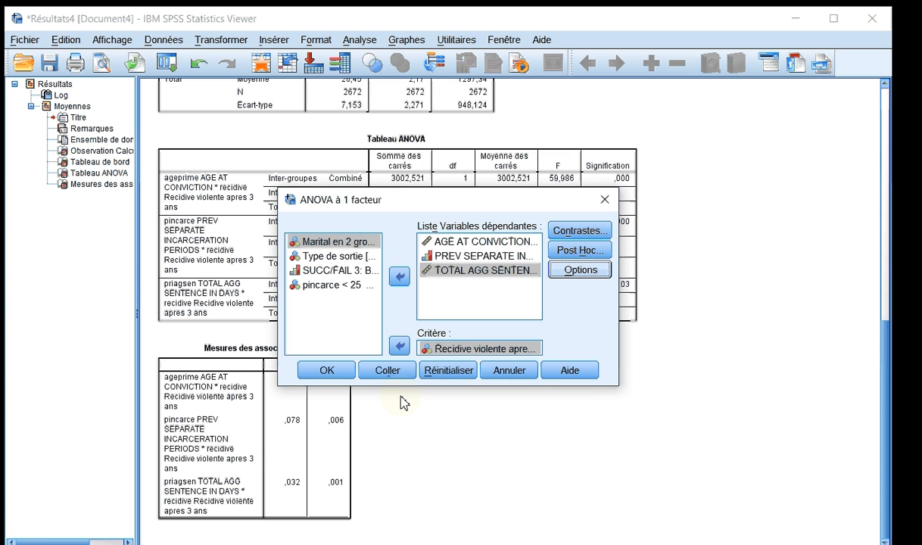
left_click(339, 371)
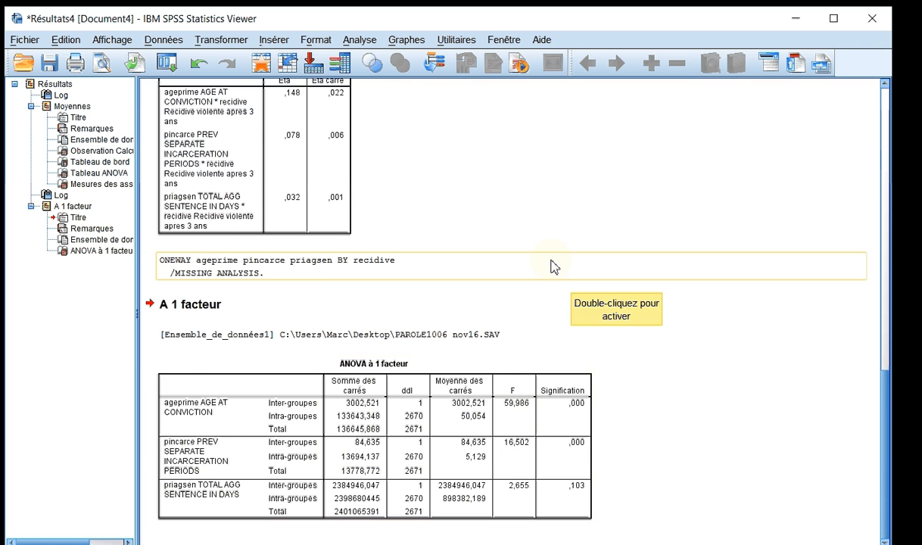
scroll(552, 265, "up", 5)
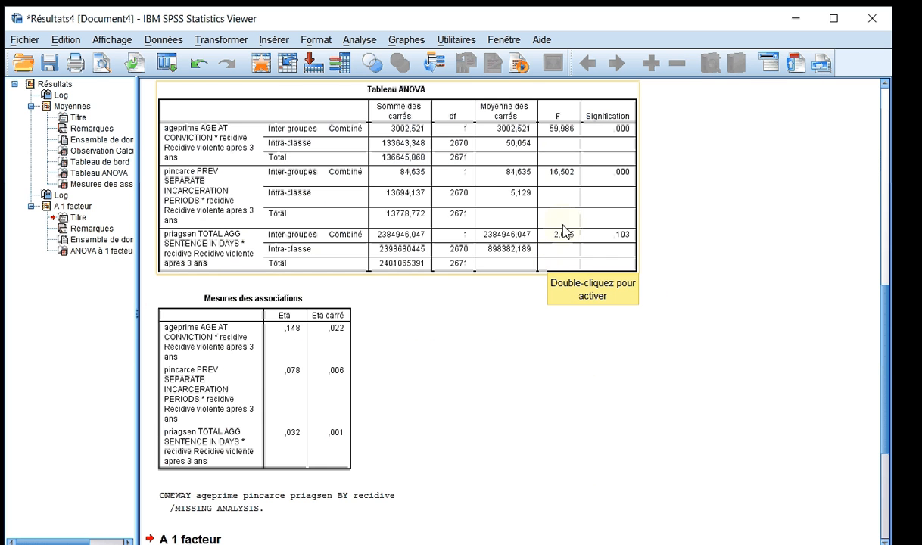
scroll(460, 394, "down", 5)
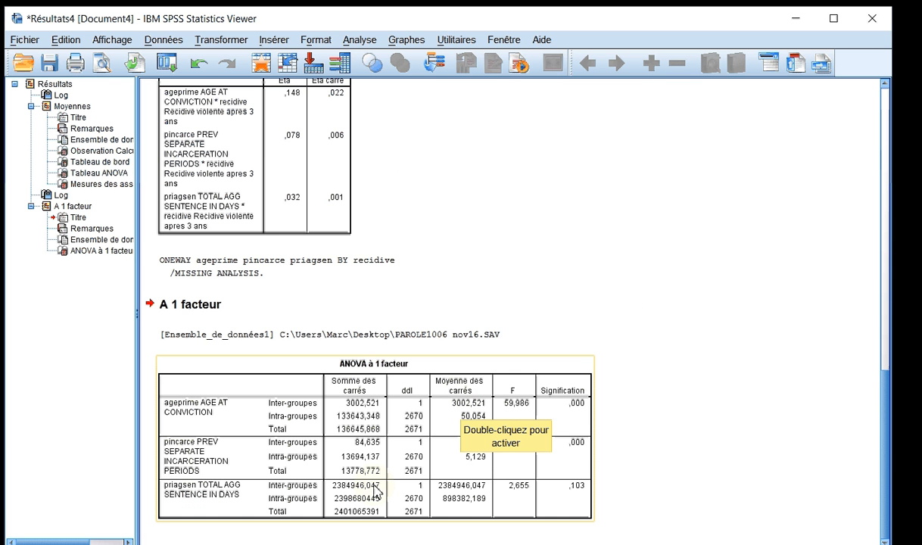